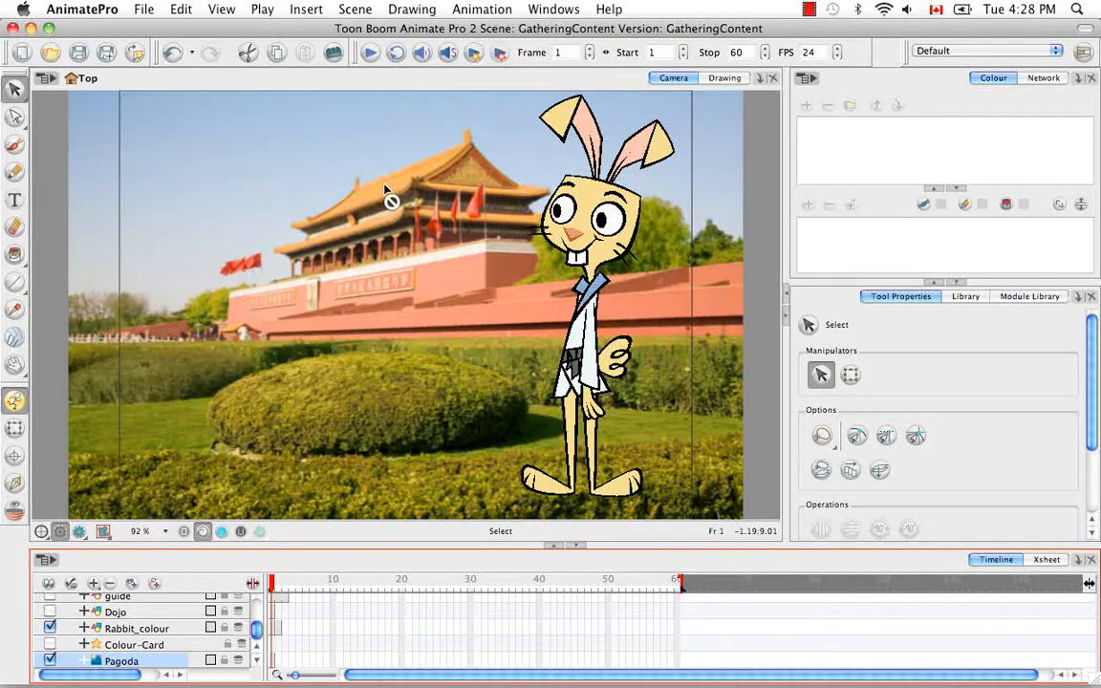
# Set up an image import of Puppy Model Sheet.png from the Source folder into a new single layer.
pyautogui.click(144, 10)
pyautogui.moveTo(232, 223)
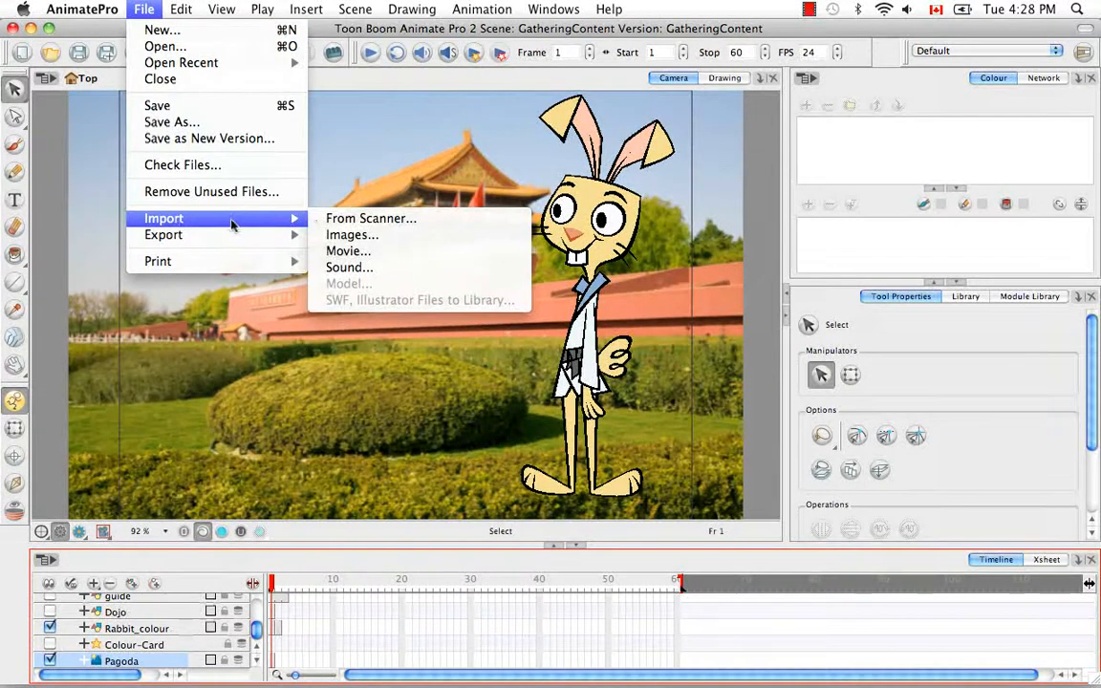
pyautogui.click(358, 250)
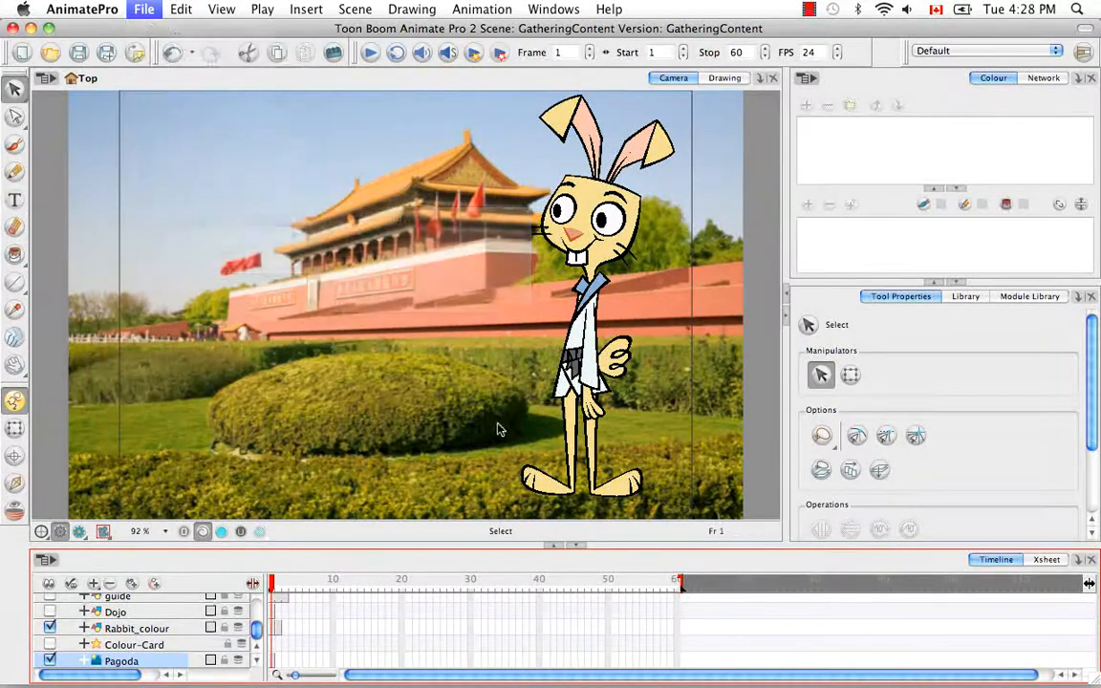
pyautogui.click(136, 53)
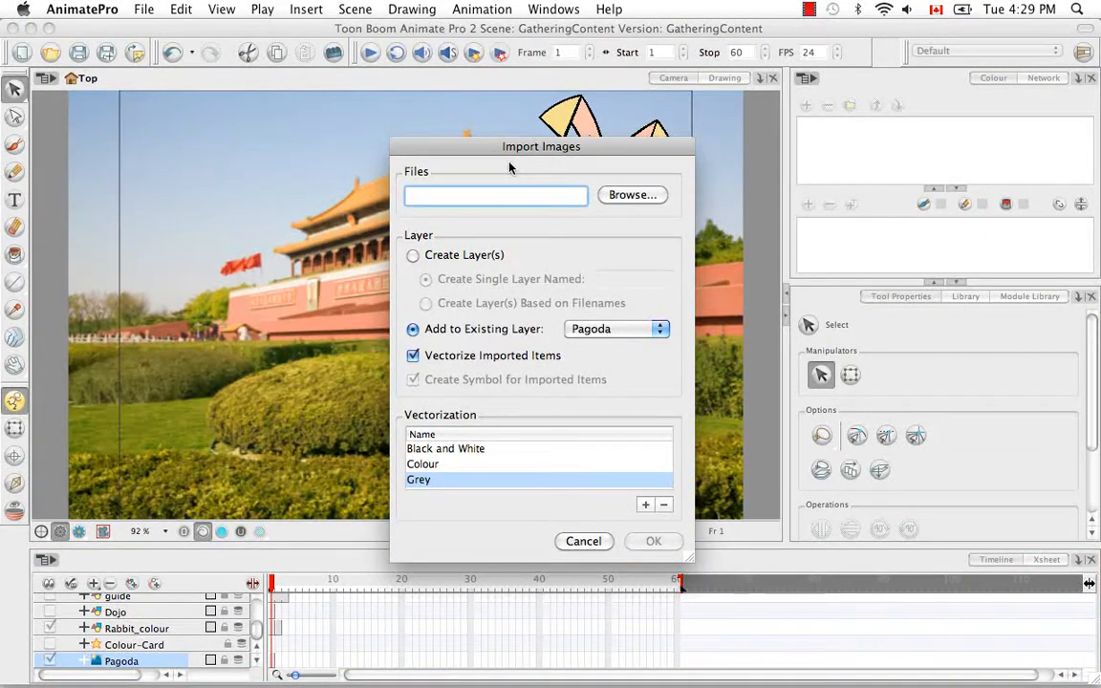
pyautogui.click(632, 195)
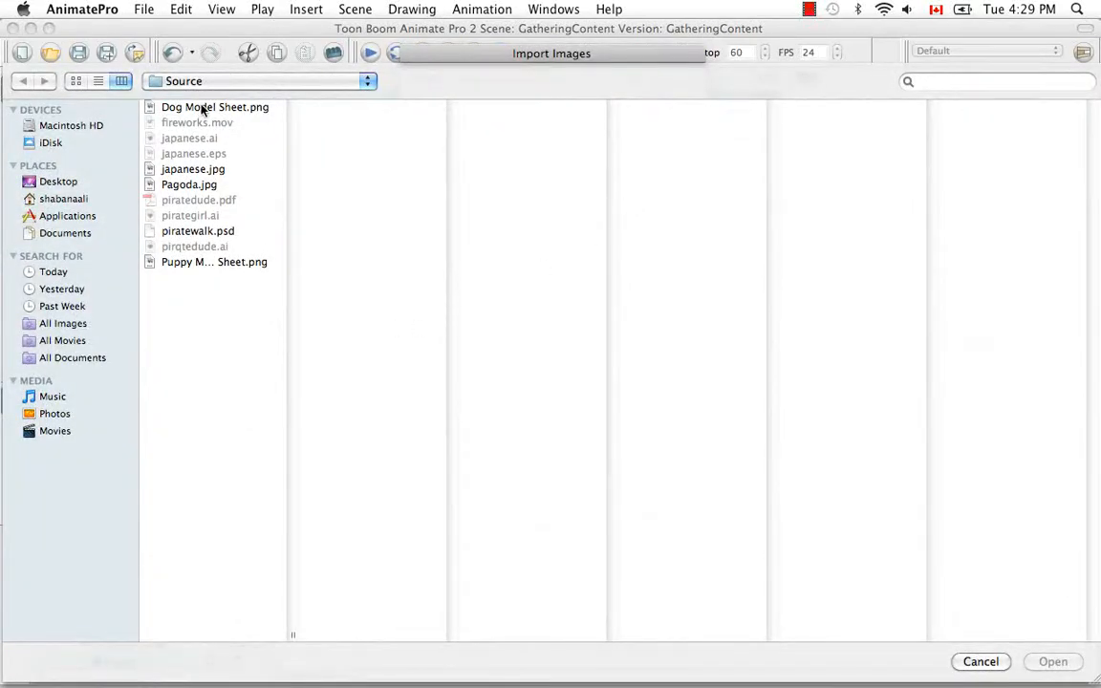
pyautogui.click(246, 262)
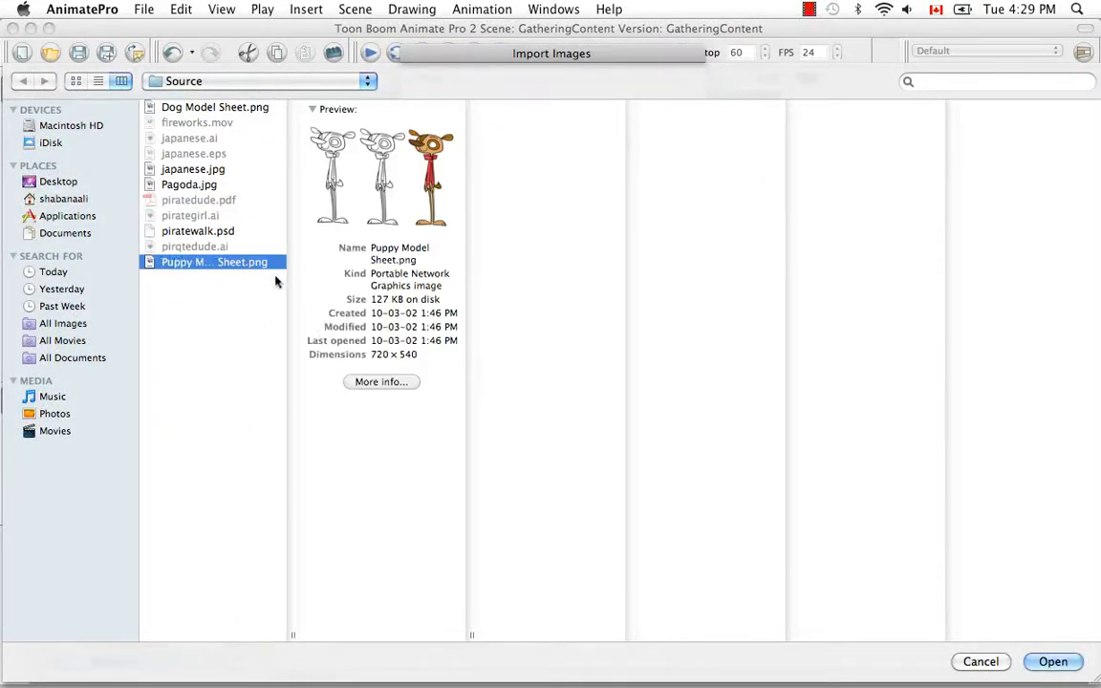
pyautogui.click(1053, 661)
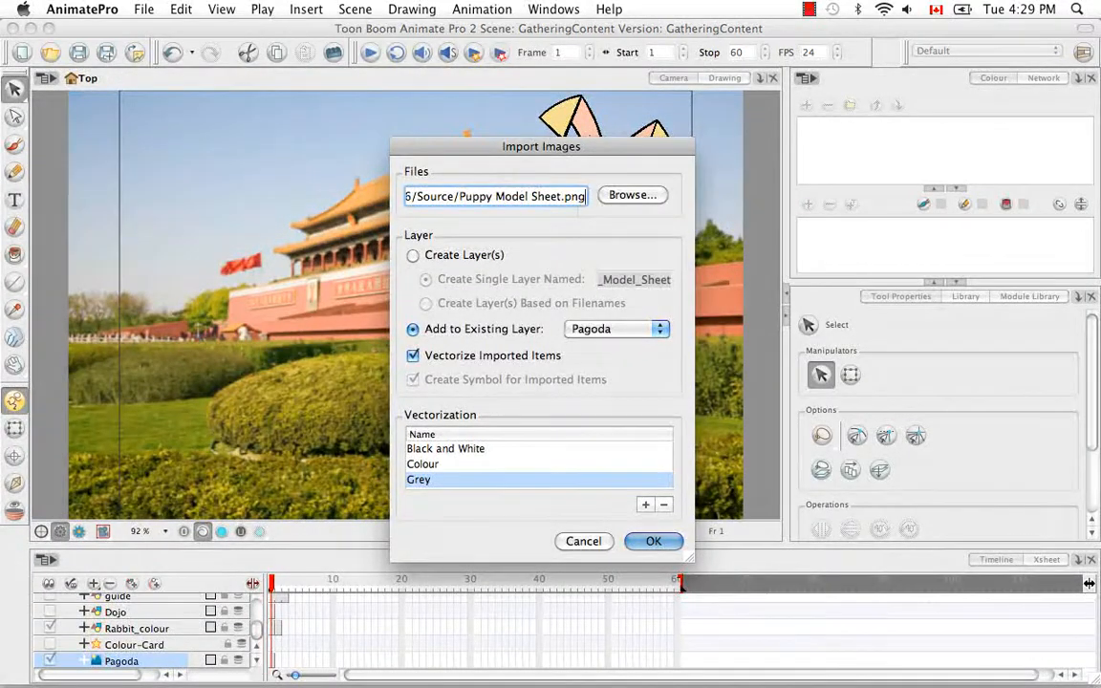
pyautogui.click(413, 256)
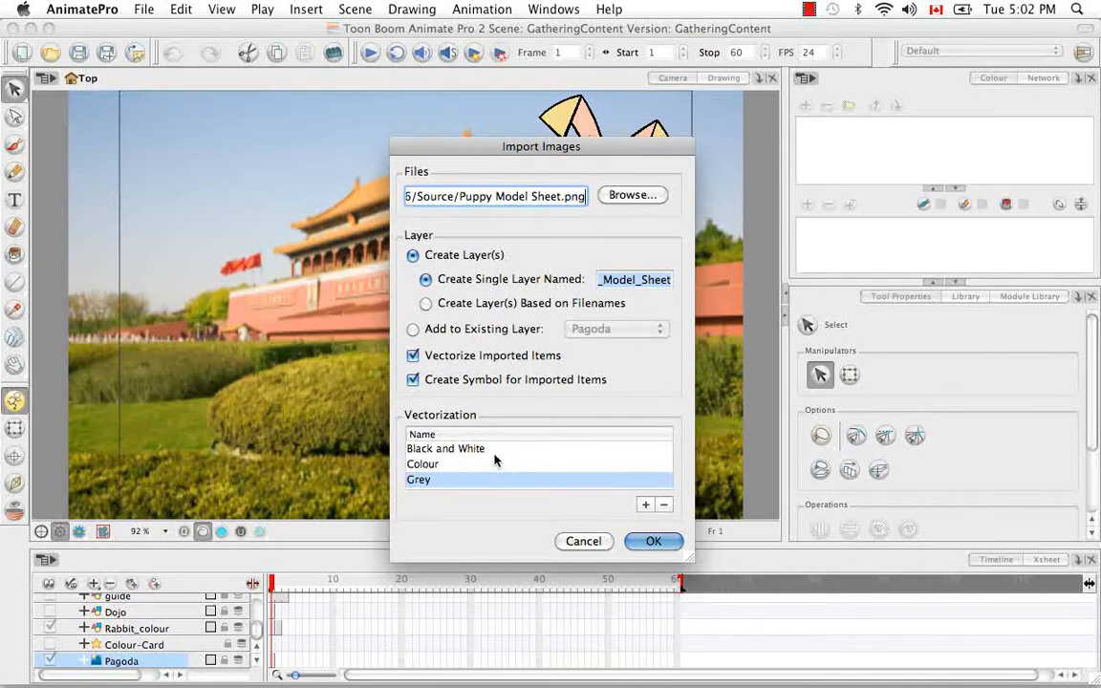
# Preview the Black and White vectorization of the model sheet and import the image with that preset.
pyautogui.click(437, 449)
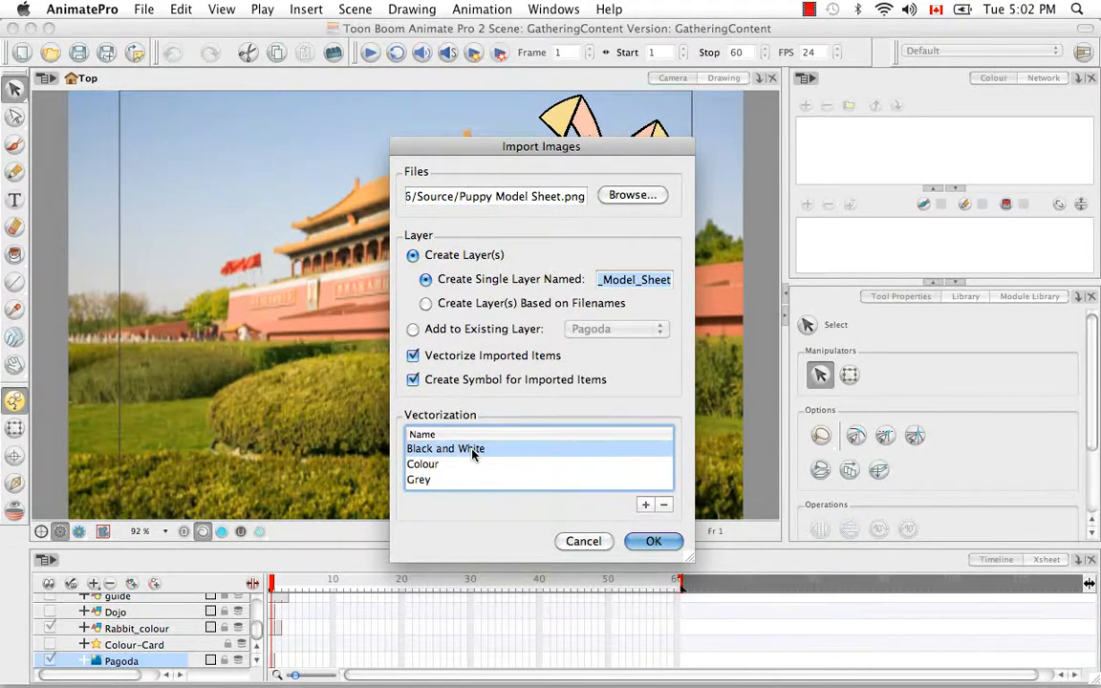
pyautogui.doubleClick(472, 449)
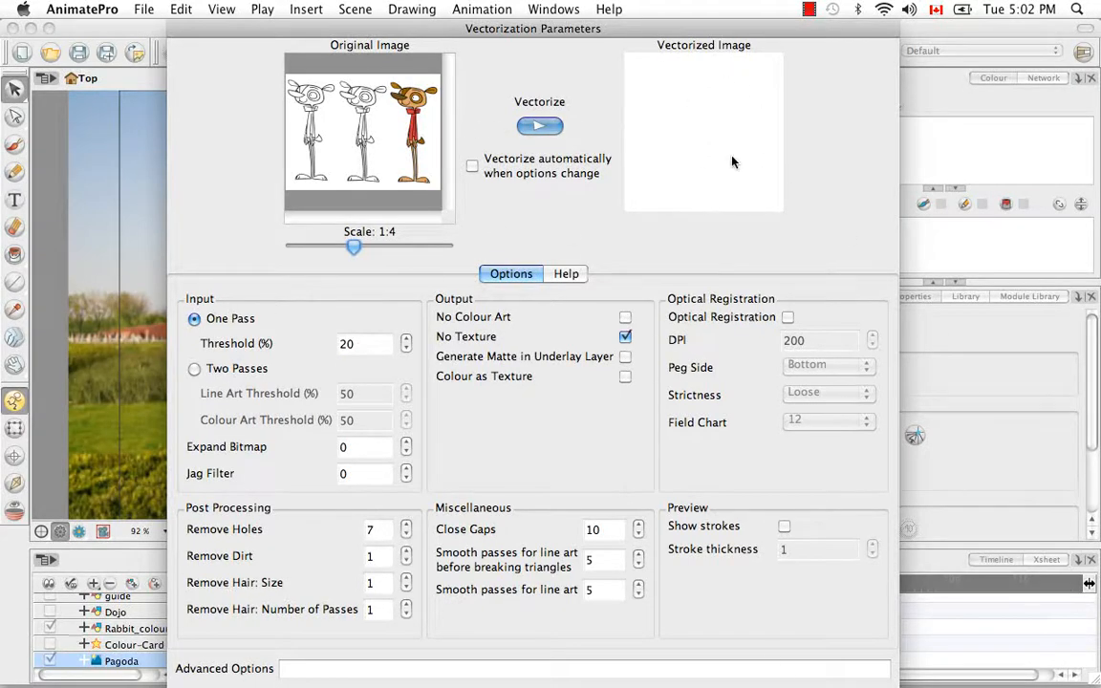
pyautogui.click(541, 126)
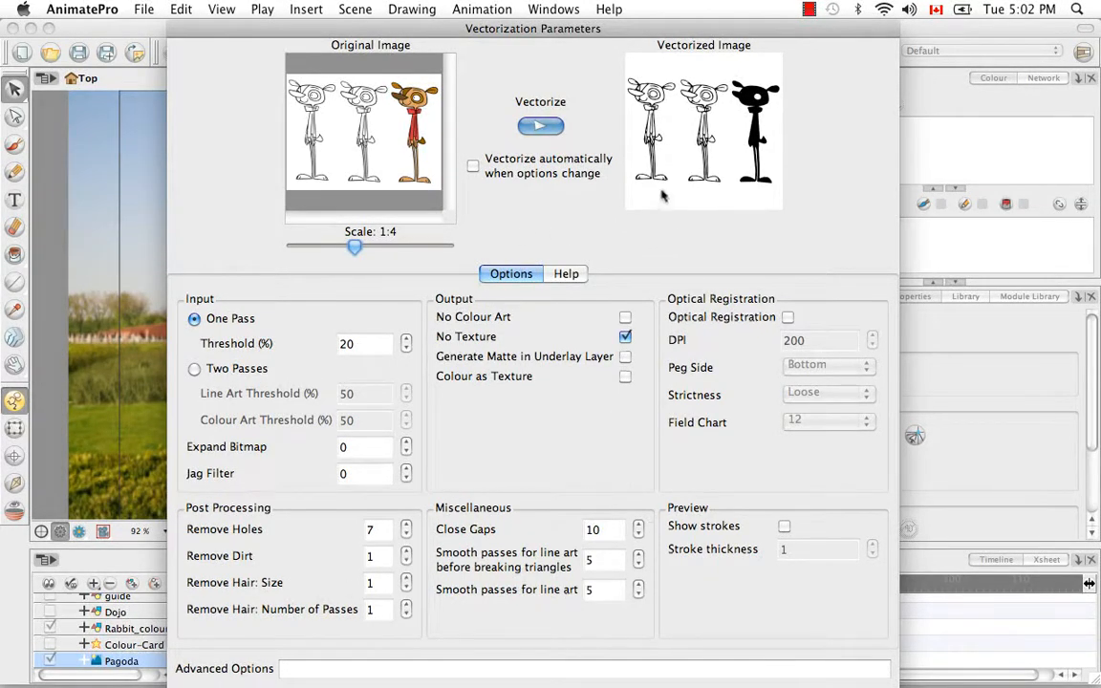
pyautogui.click(473, 167)
pyautogui.press('Escape')
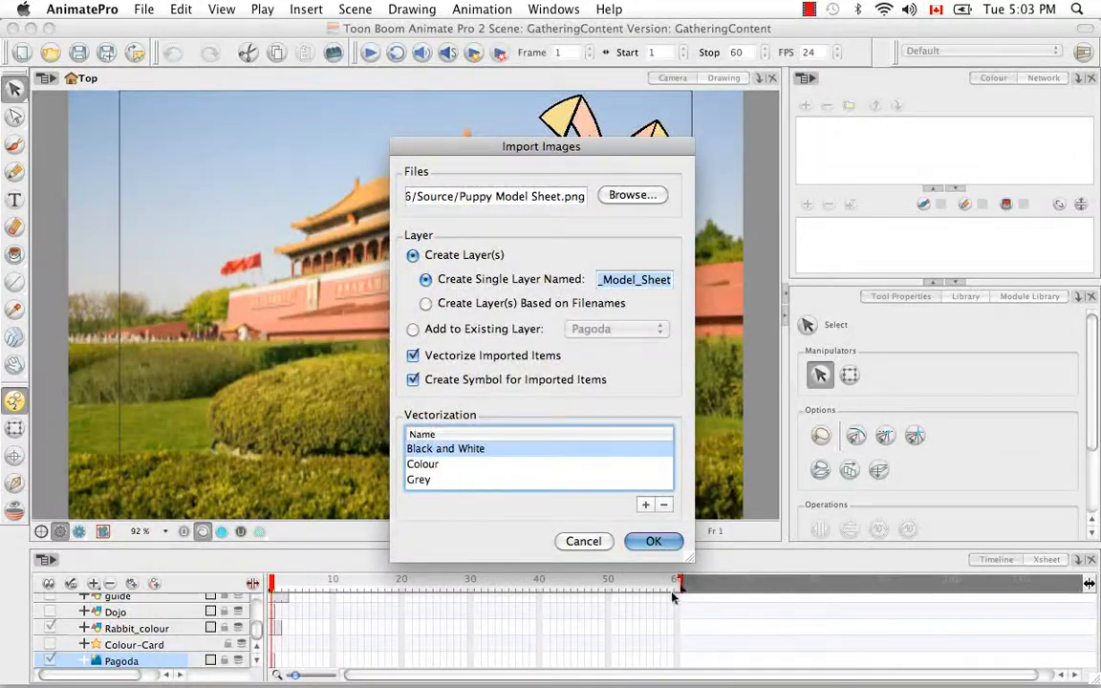
pyautogui.click(653, 542)
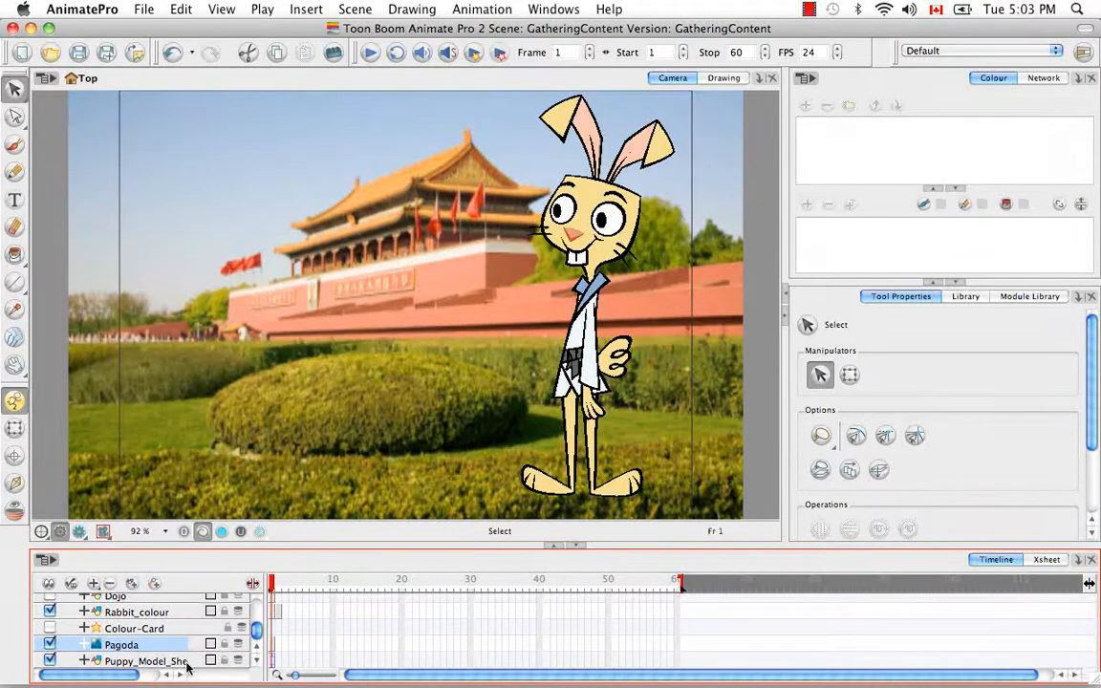
# Hide the Pagoda and Rabbit_colour layers and open the imported puppy model sheet symbol for editing.
pyautogui.click(49, 645)
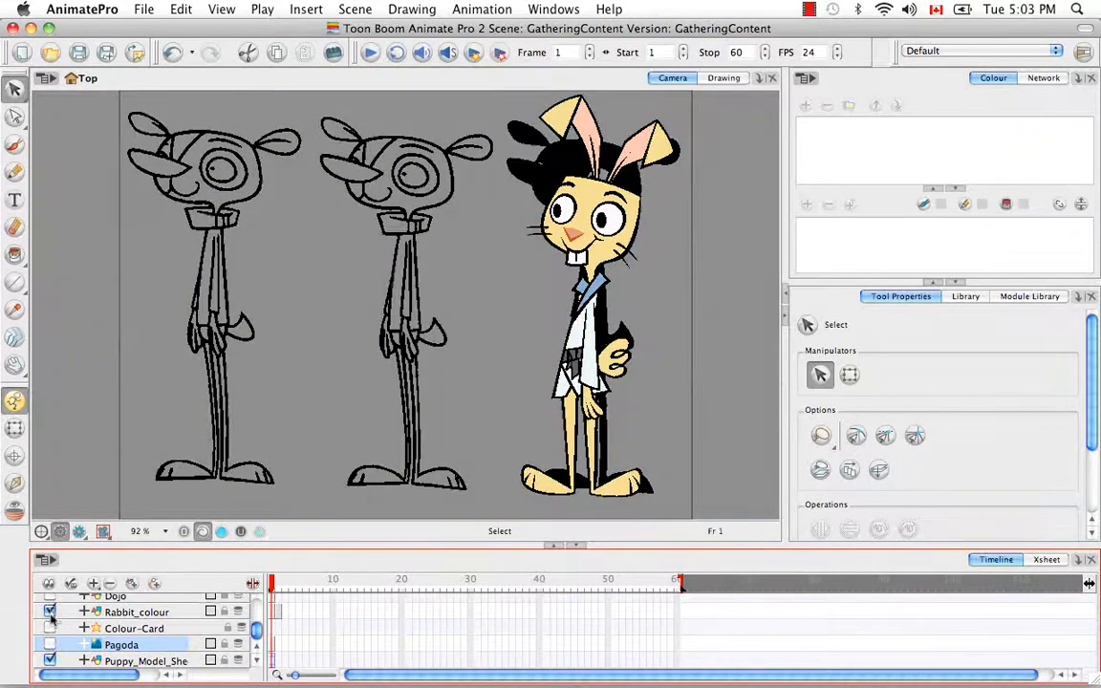
pyautogui.click(49, 612)
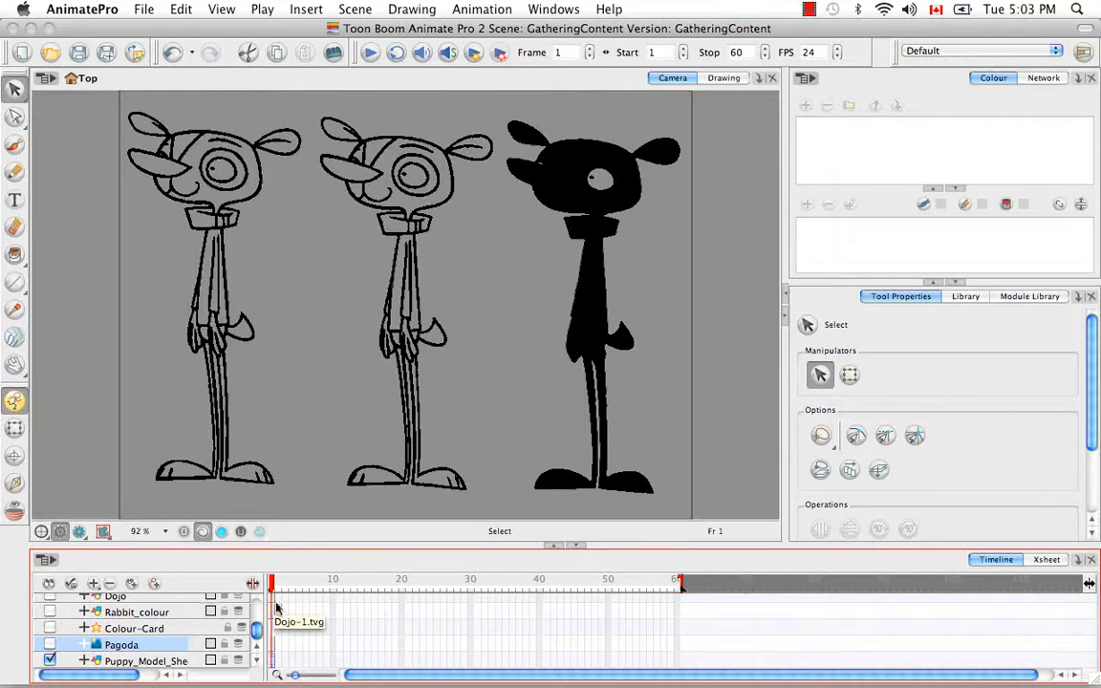
pyautogui.doubleClick(273, 661)
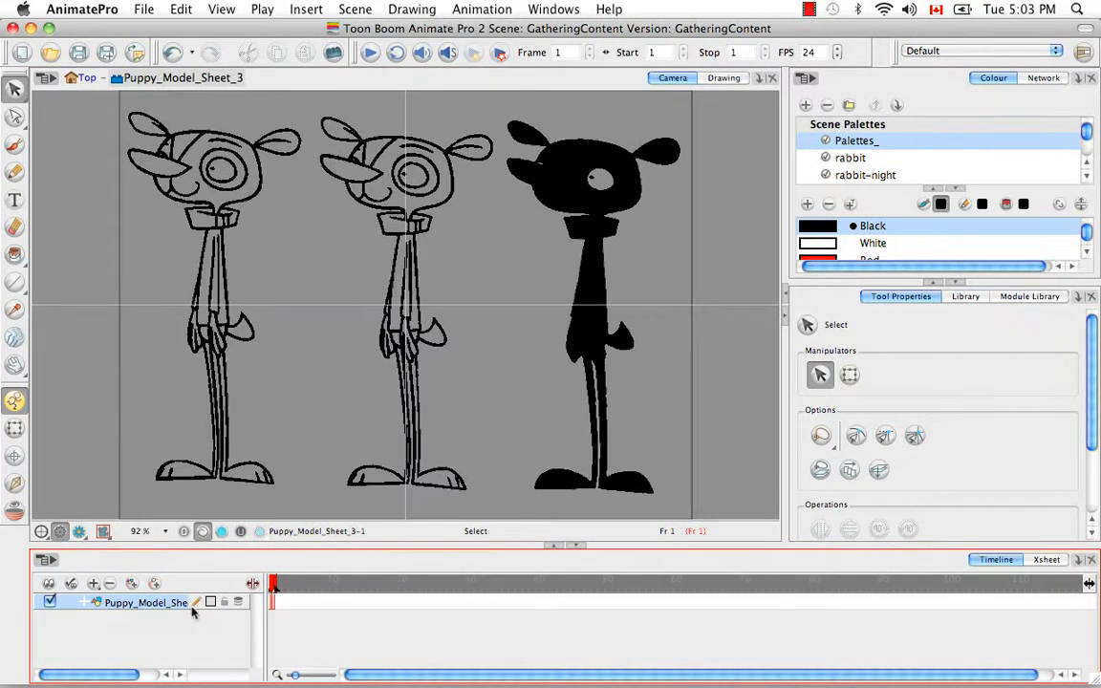
# Select parts of the puppy line art to examine the separate vector shapes, and clear the selection.
pyautogui.moveTo(323, 387); pyautogui.dragTo(498, 298)
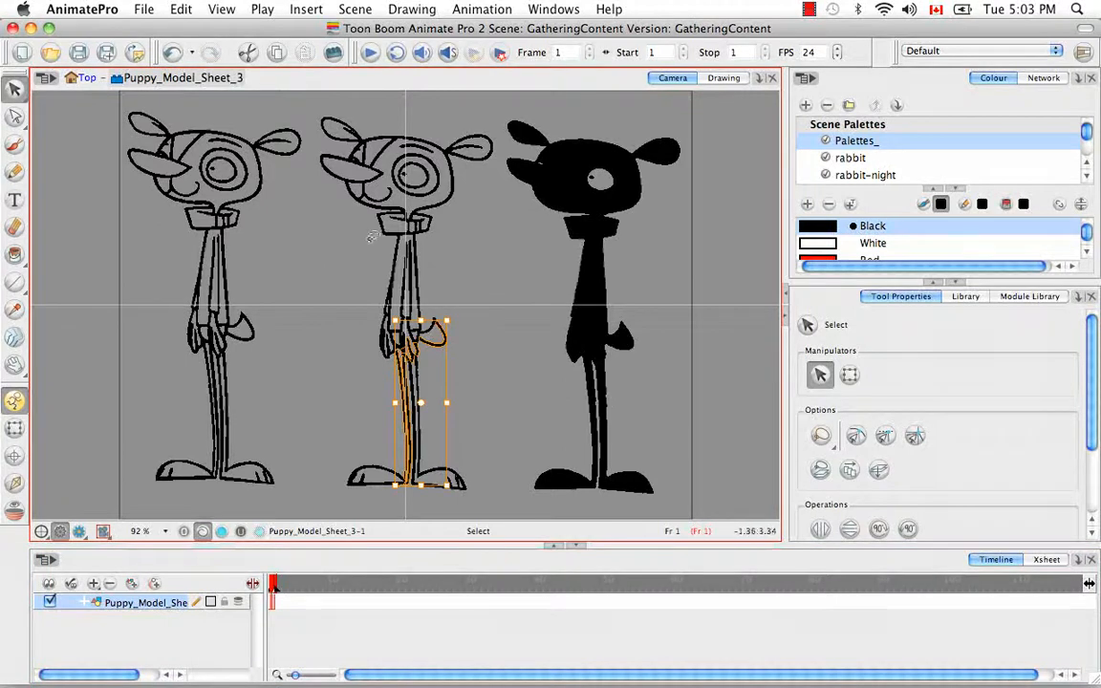
pyautogui.moveTo(374, 239); pyautogui.dragTo(530, 263)
pyautogui.moveTo(134, 284); pyautogui.dragTo(348, 237)
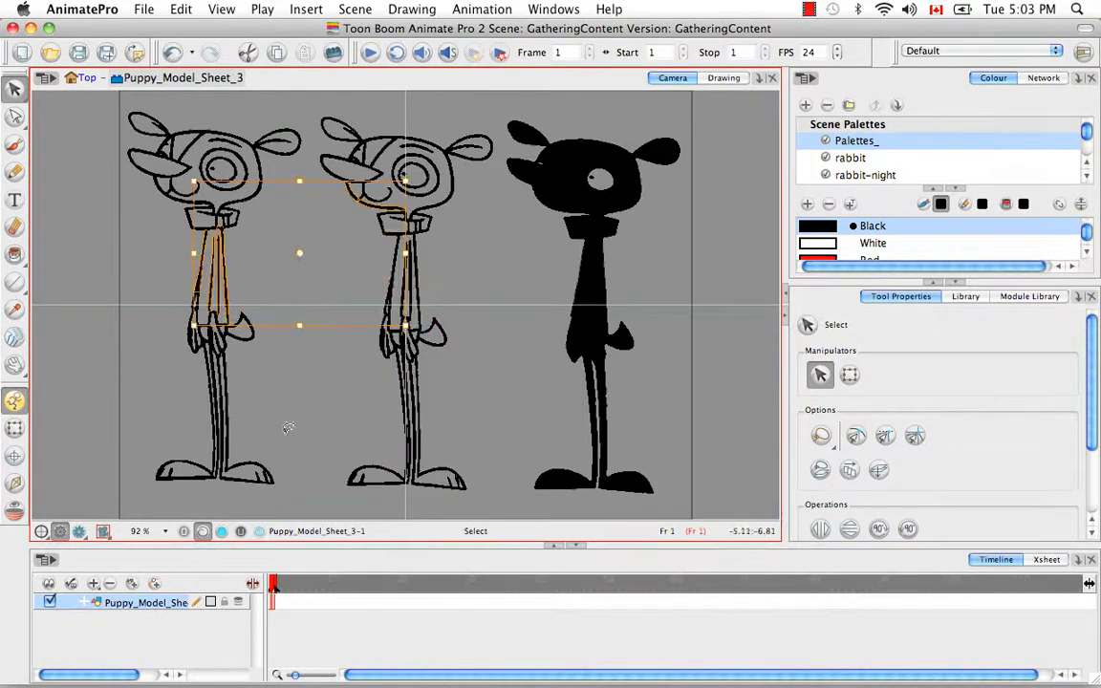
pyautogui.click(289, 428)
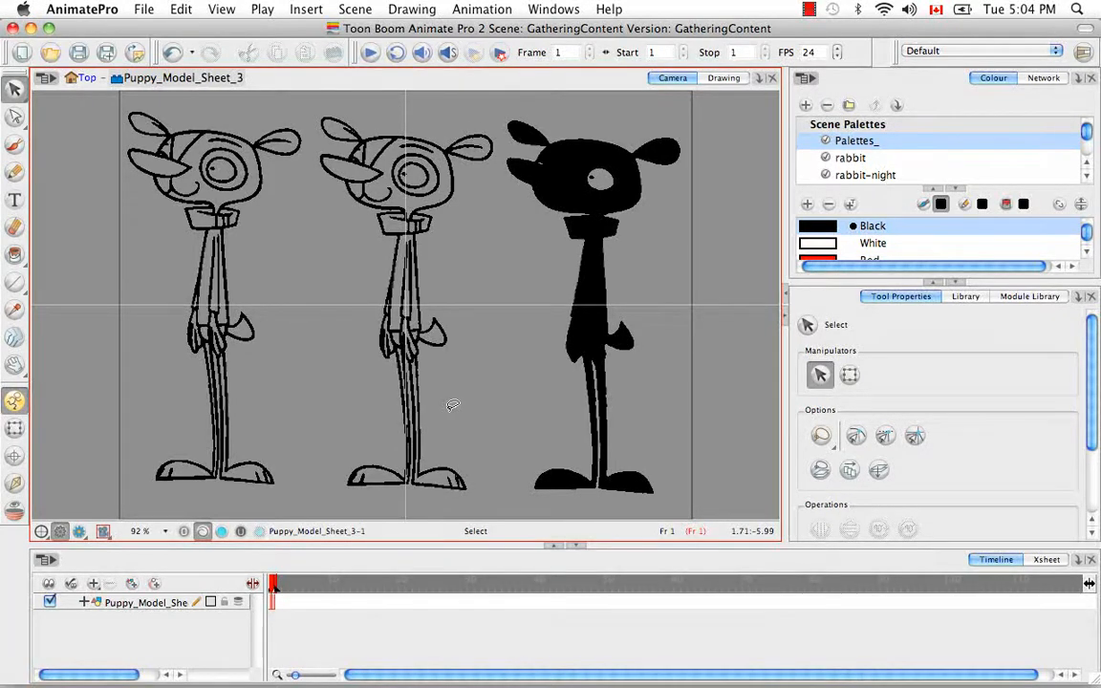
# Examine the contour points of the middle puppy's sleeve and hand lines up close with the Contour Editor.
pyautogui.press('2')
pyautogui.press('1')
pyautogui.press('1')
pyautogui.press('1')
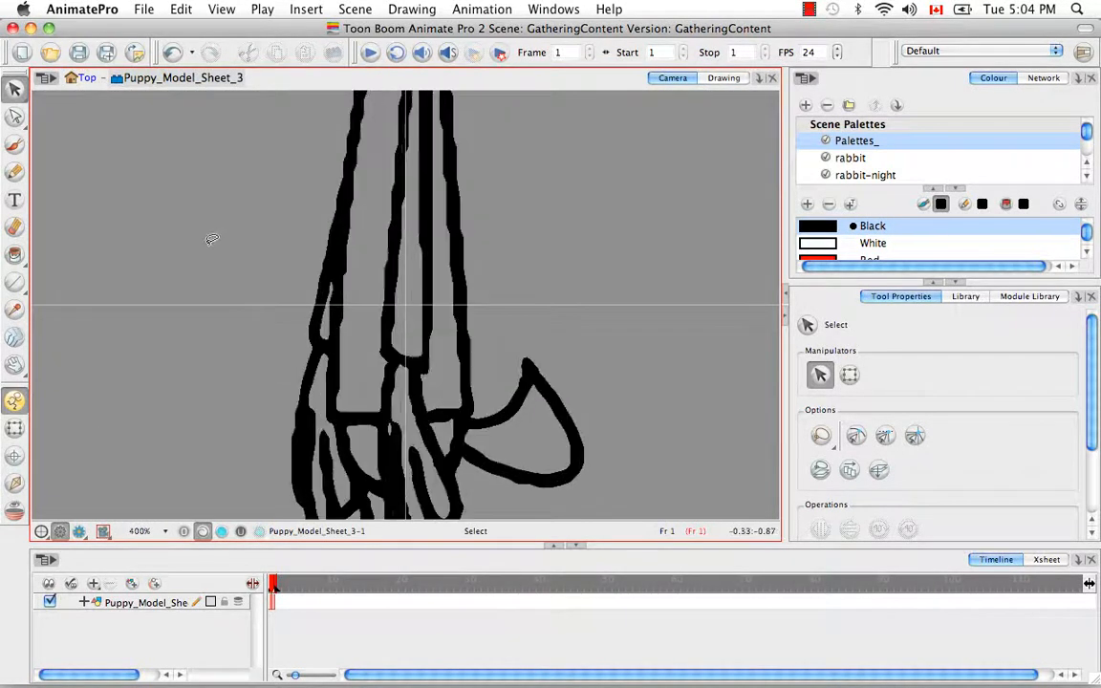
pyautogui.moveTo(19, 122); pyautogui.dragTo(50, 118)
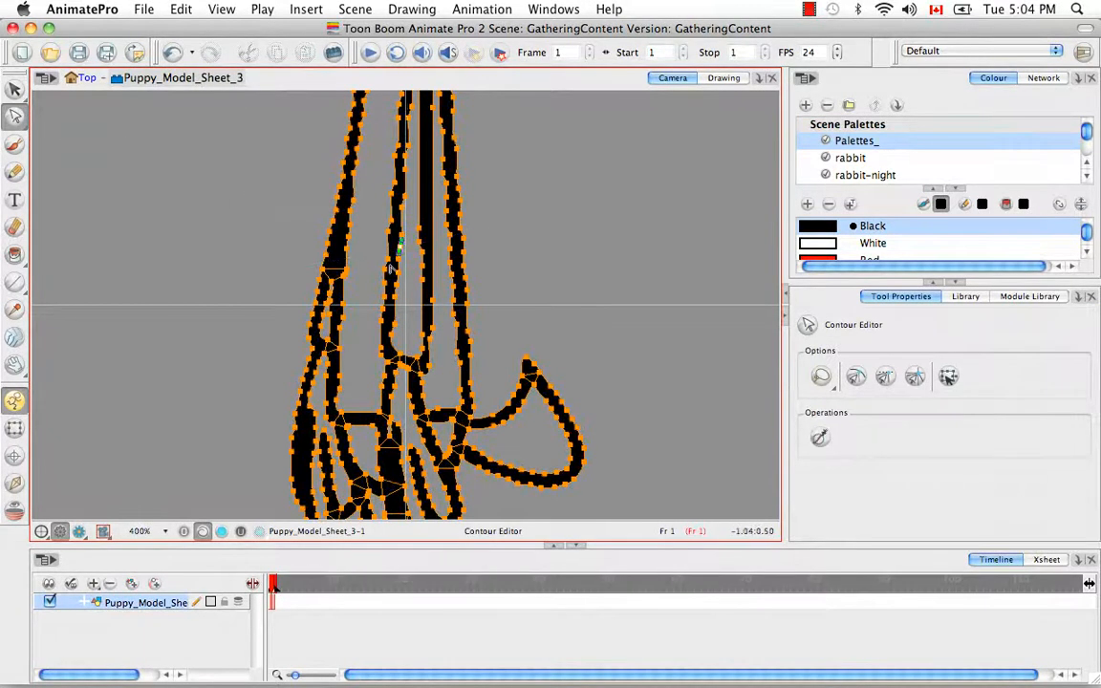
pyautogui.click(565, 253)
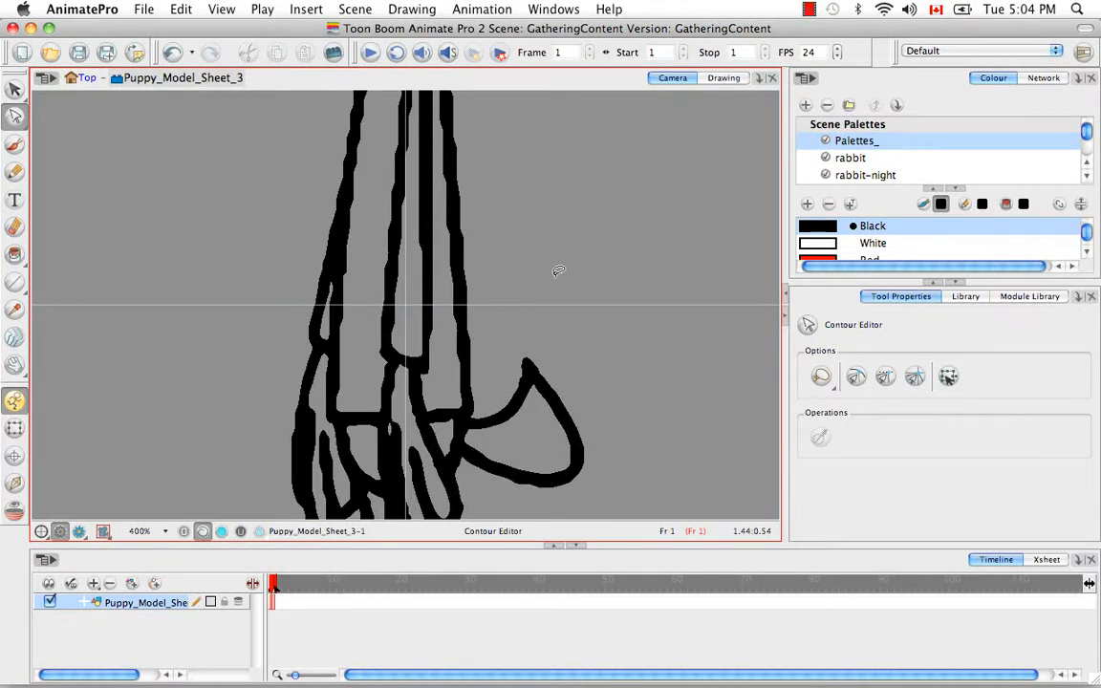
pyautogui.press('1')
pyautogui.press('1')
pyautogui.press('1')
pyautogui.press('1')
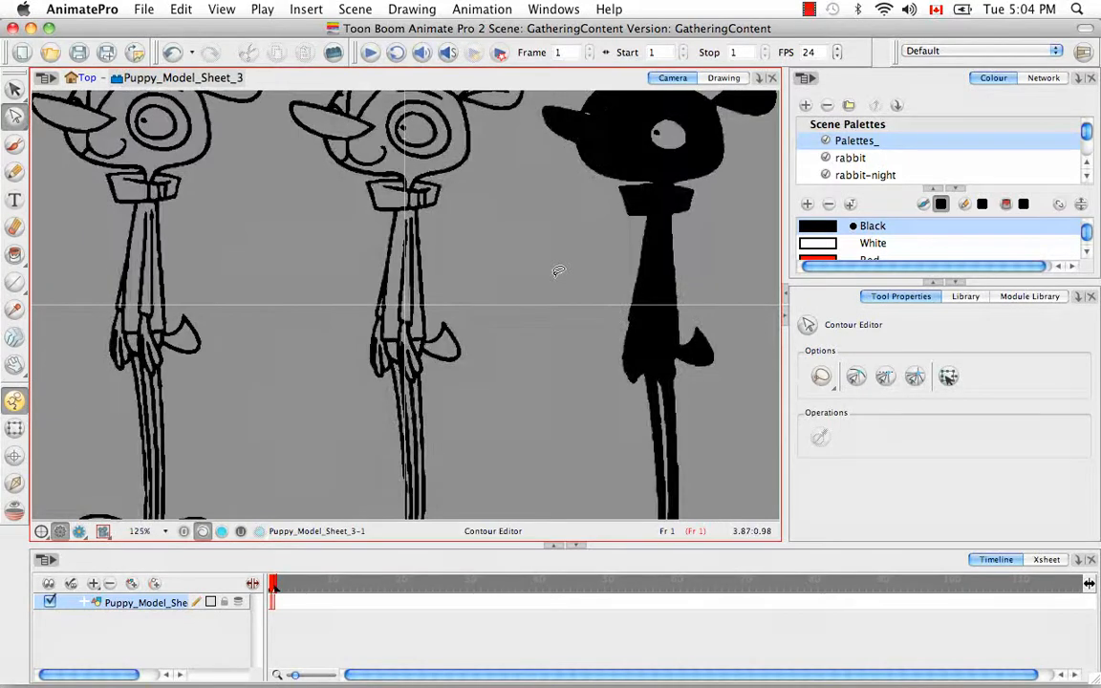
pyautogui.press('1')
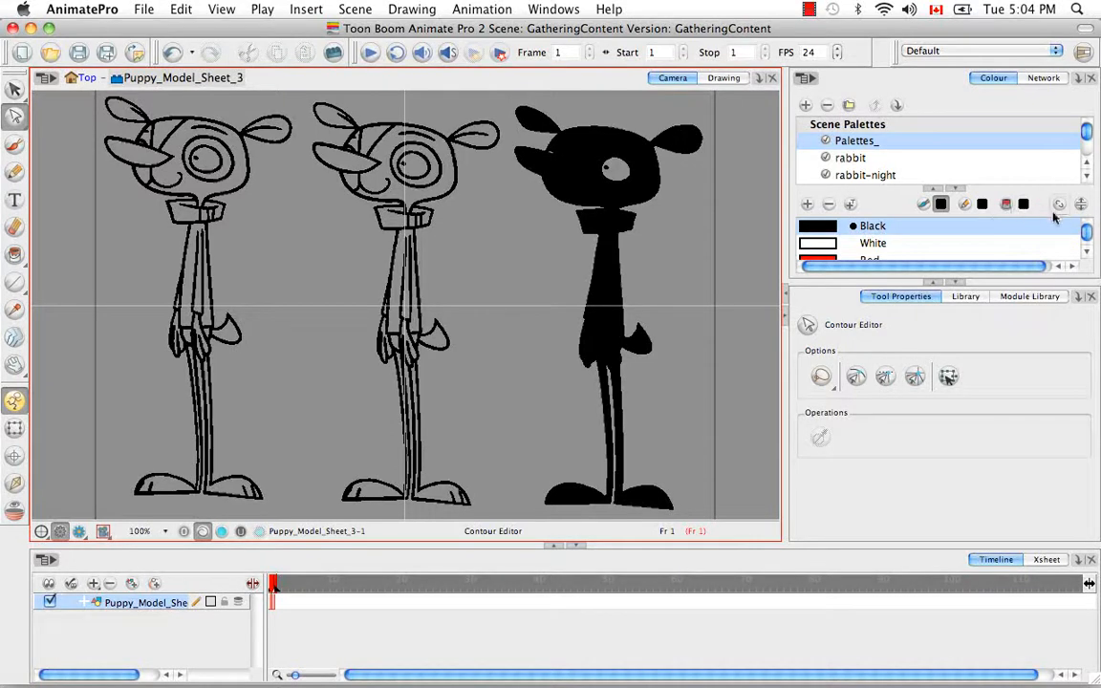
pyautogui.click(818, 258)
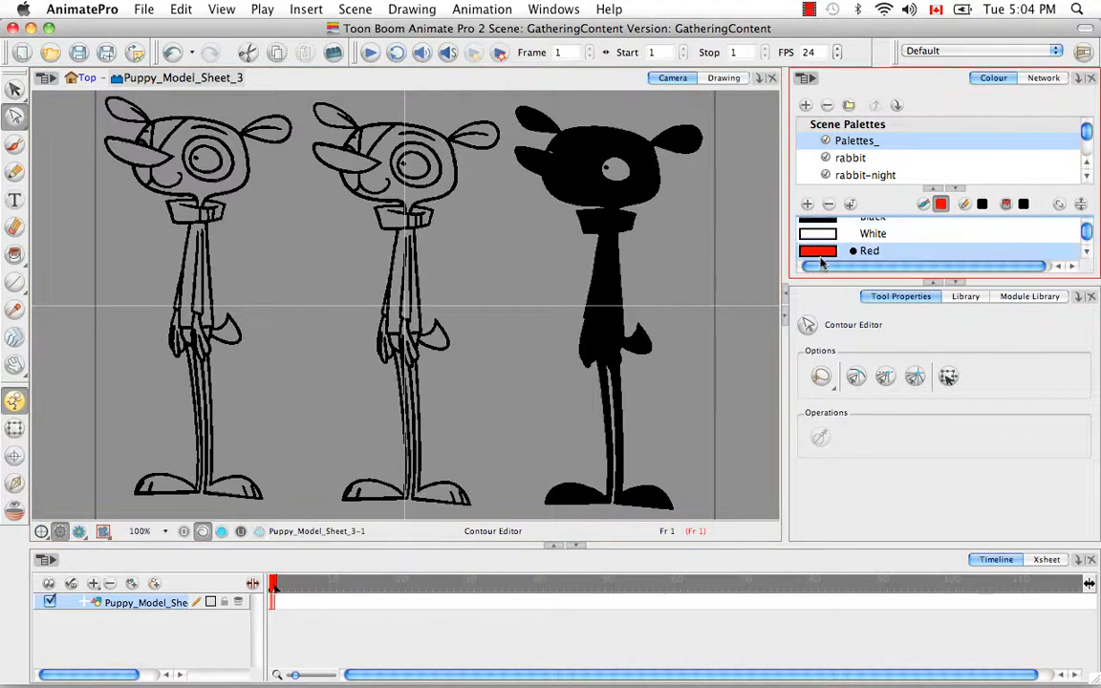
pyautogui.click(15, 255)
pyautogui.click(407, 274)
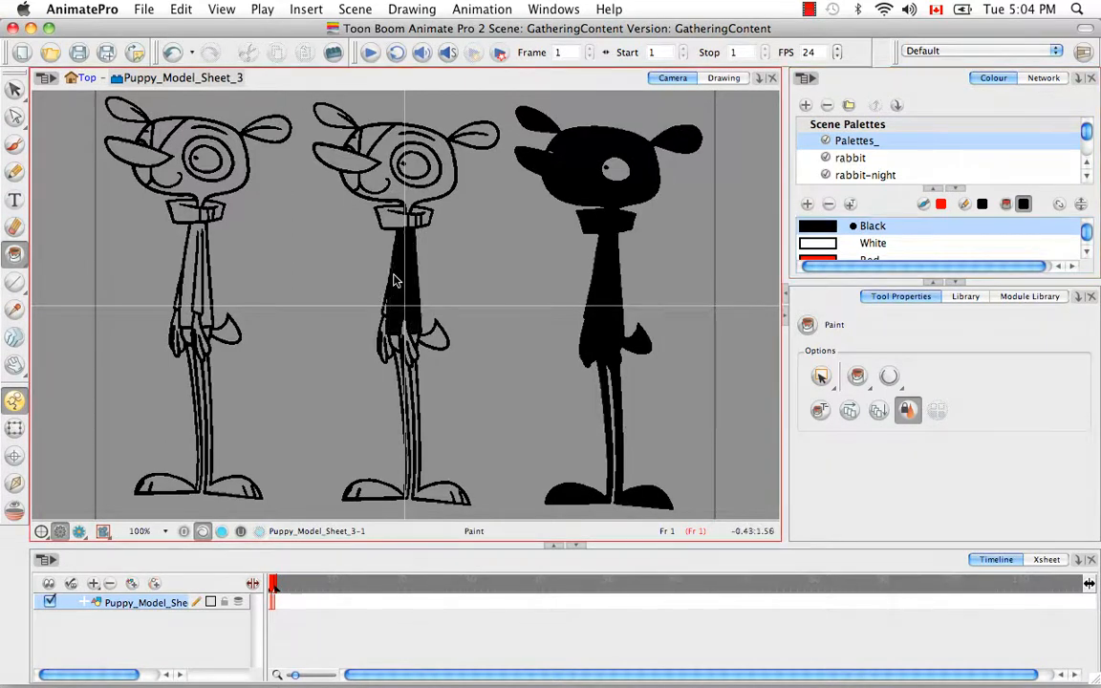
pyautogui.press('super+z')
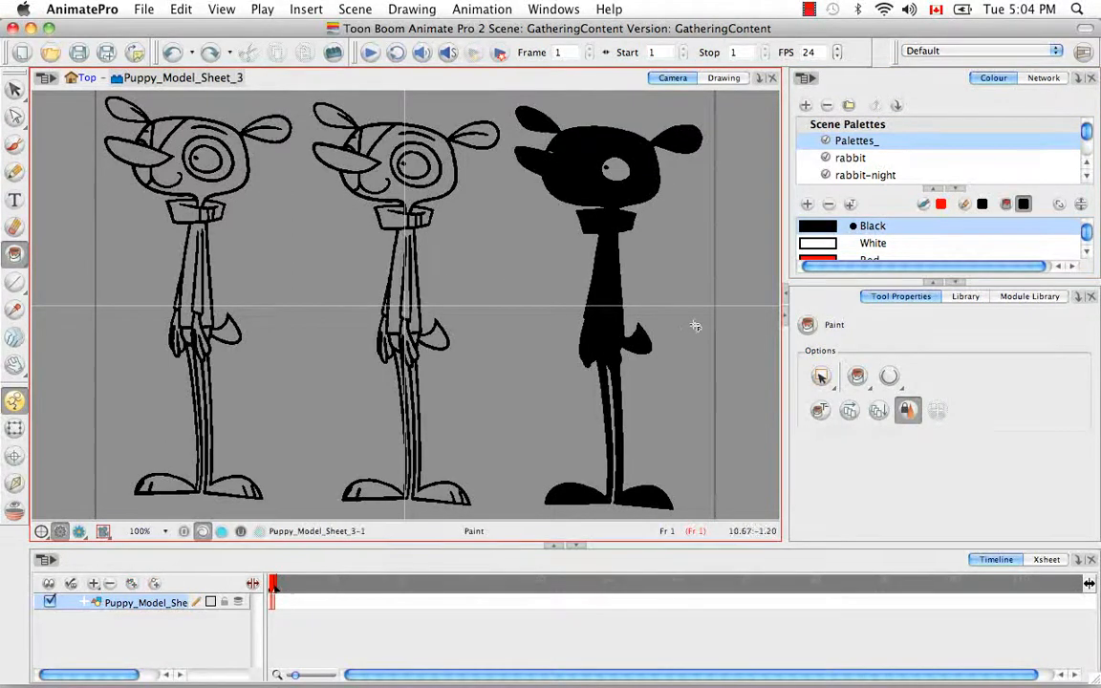
# Paint the middle puppy's shirt with the Red swatch and return to the Top level of the scene.
pyautogui.click(822, 258)
pyautogui.click(401, 267)
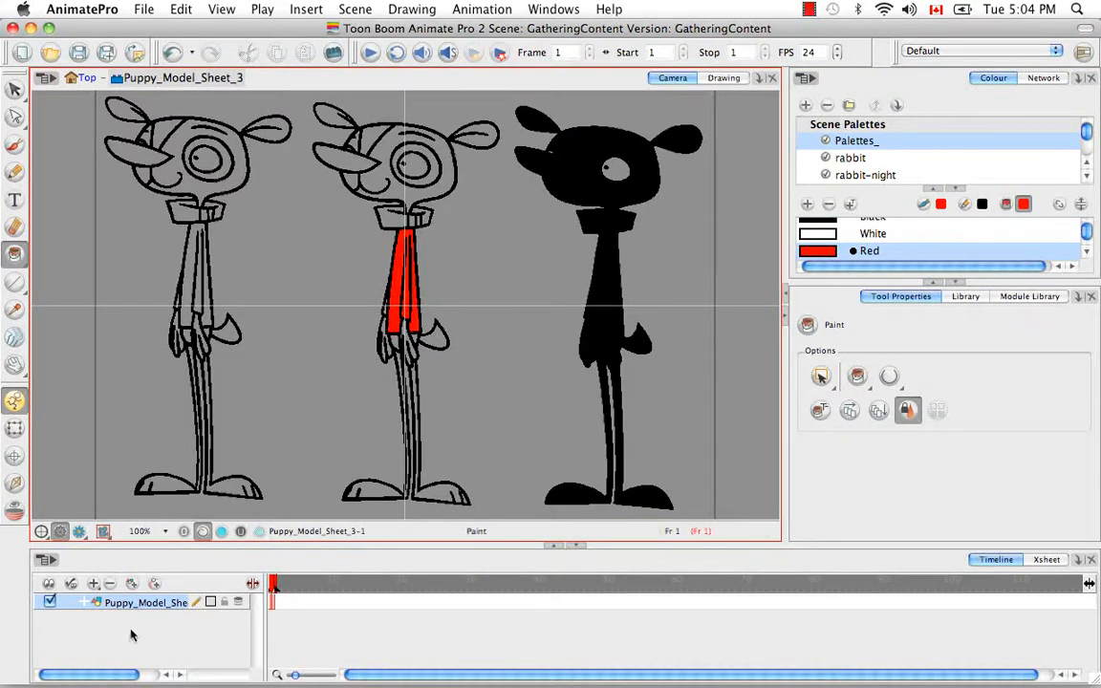
pyautogui.click(86, 78)
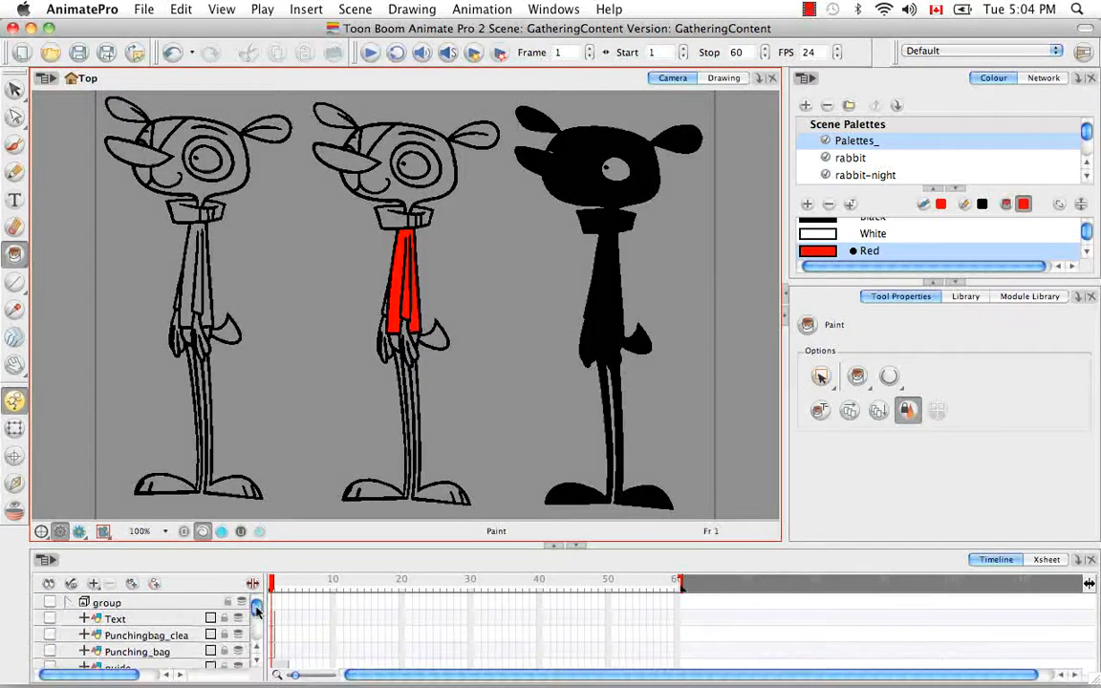
pyautogui.moveTo(256, 610); pyautogui.dragTo(225, 659)
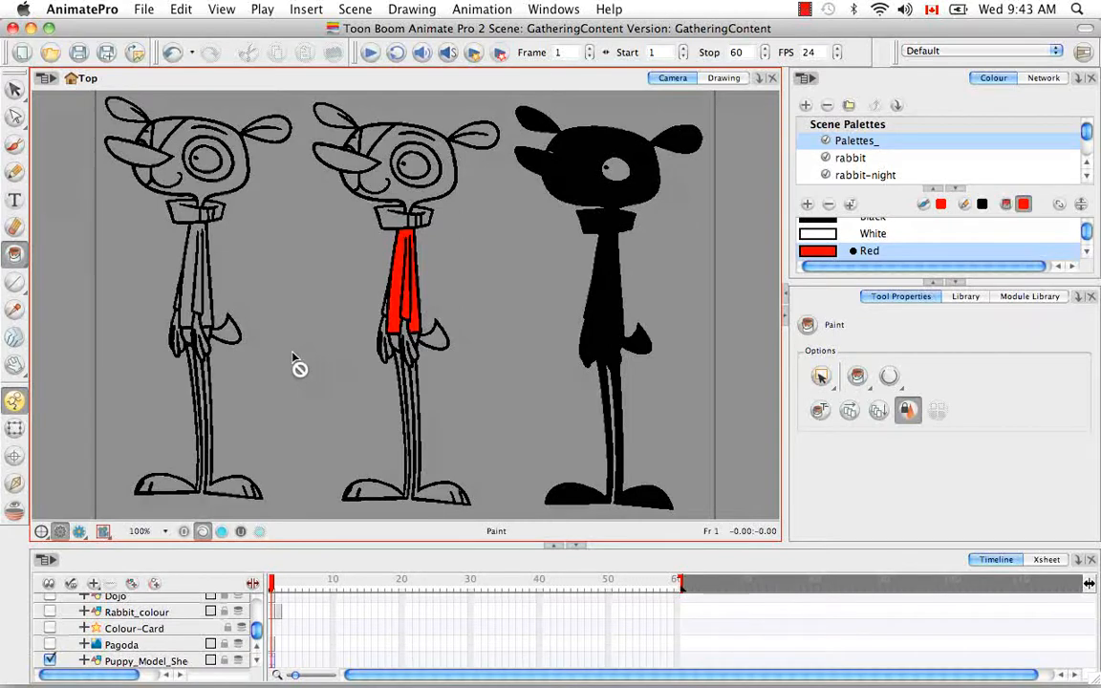
# Set up another import of Puppy Model Sheet.png into a new layer named Puppy_Model_Sheet02, with symbol creation enabled.
pyautogui.click(136, 58)
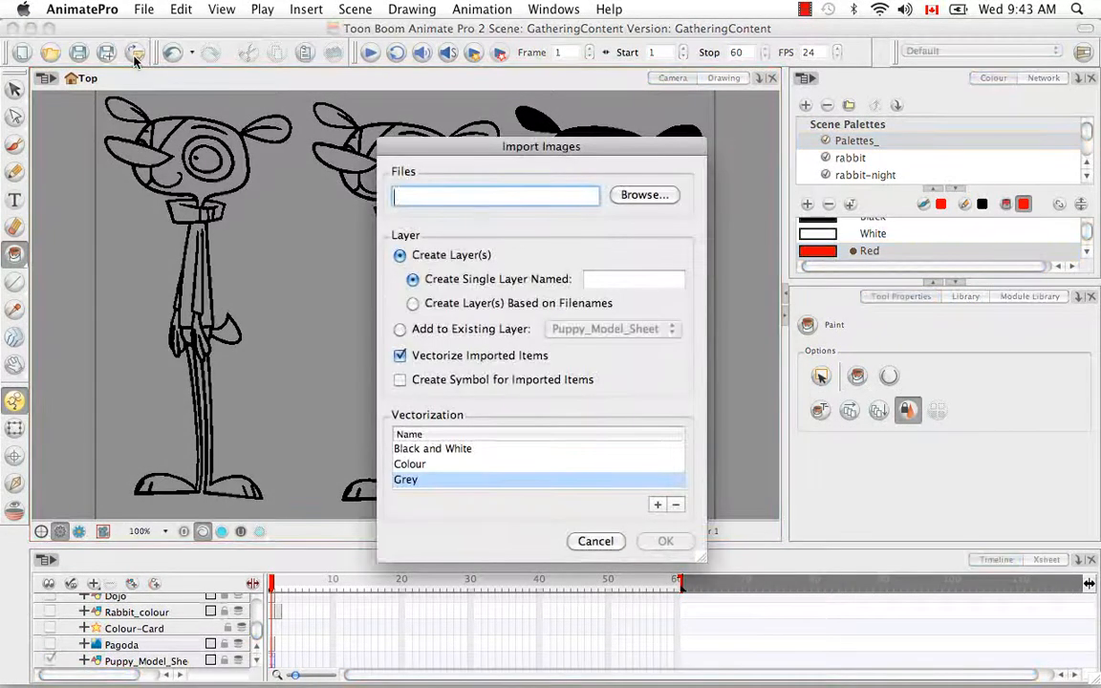
pyautogui.click(644, 194)
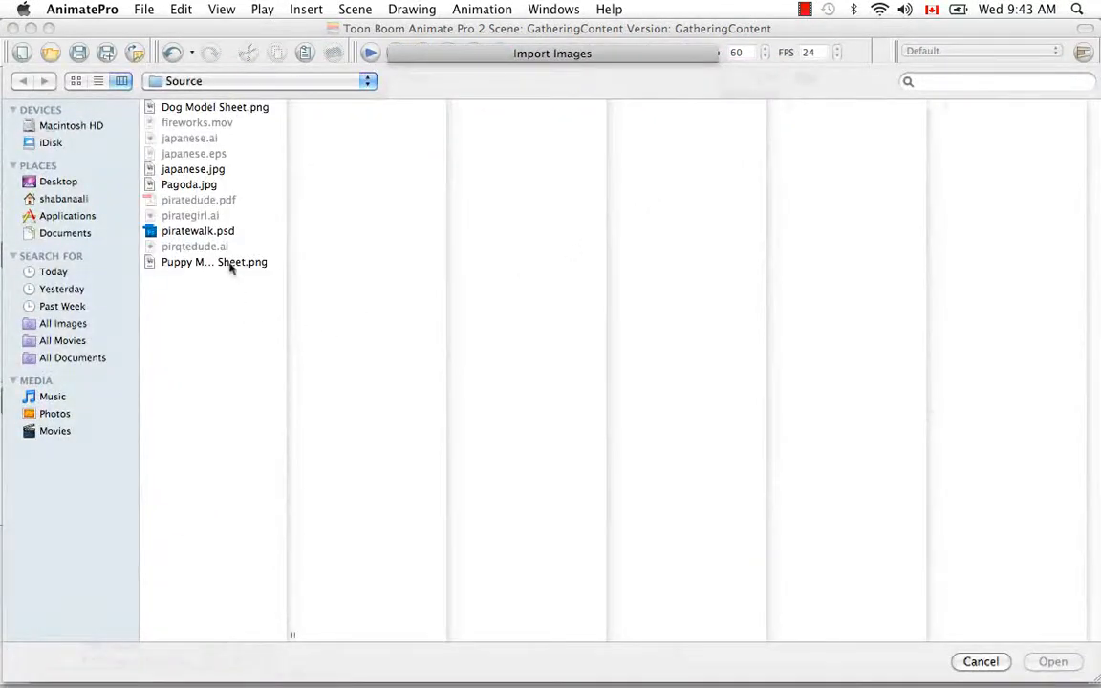
pyautogui.click(228, 265)
pyautogui.click(1051, 662)
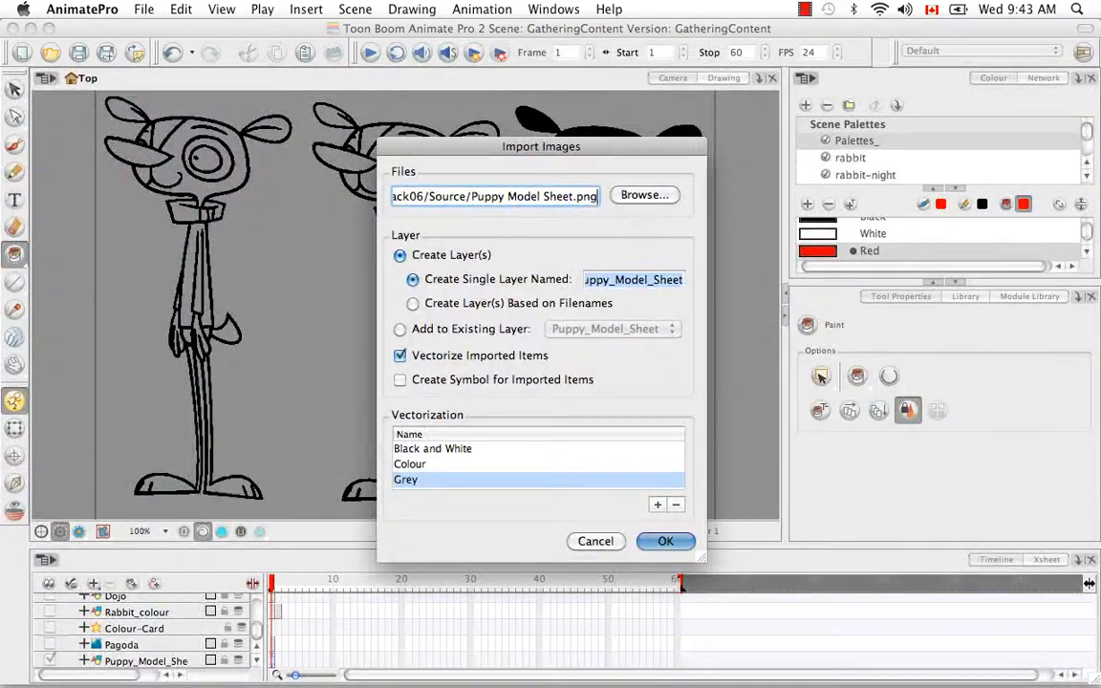
pyautogui.click(682, 283)
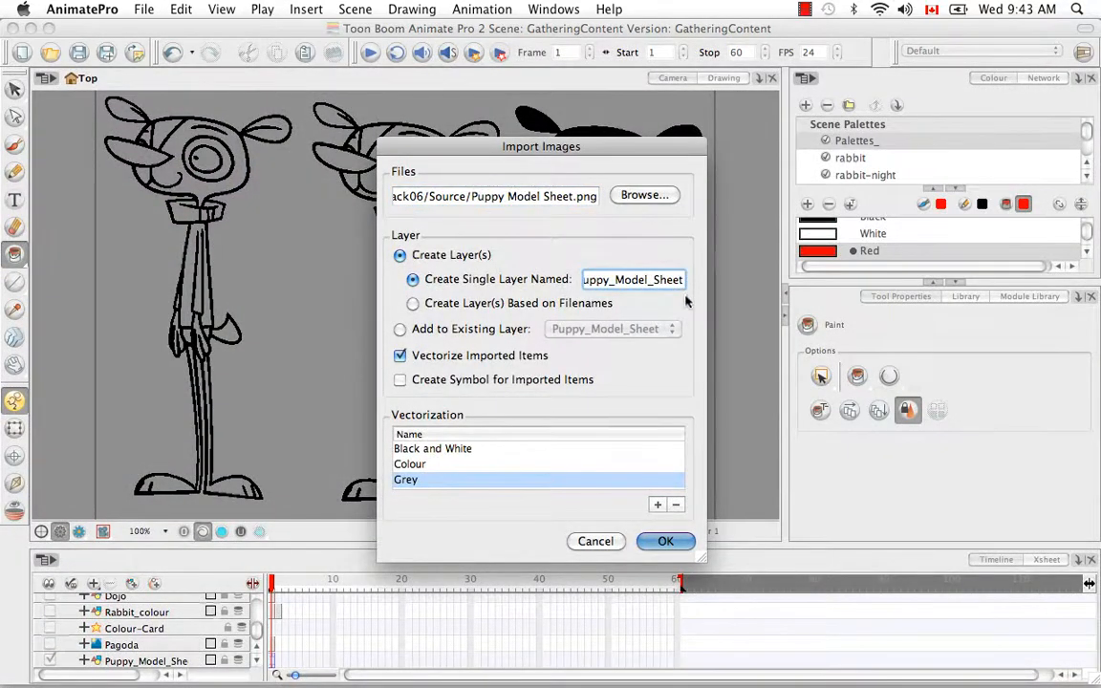
pyautogui.write('02')
pyautogui.click(399, 379)
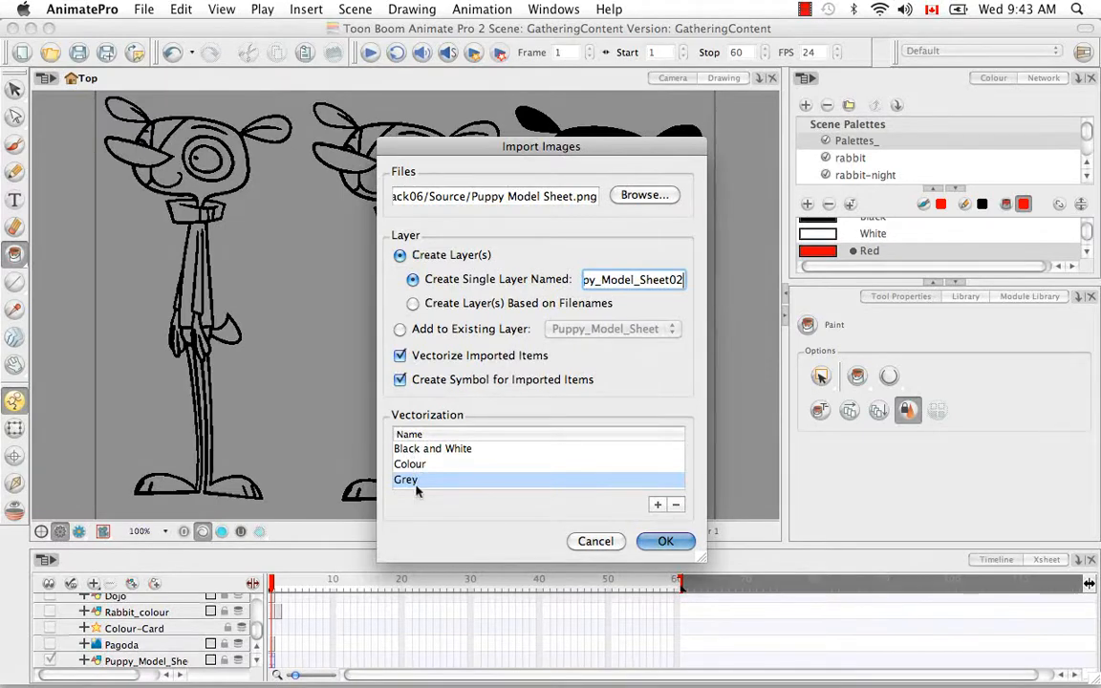
# Create a new vectorization preset, inspect the original model sheet up close, and generate its vectorized preview.
pyautogui.click(659, 505)
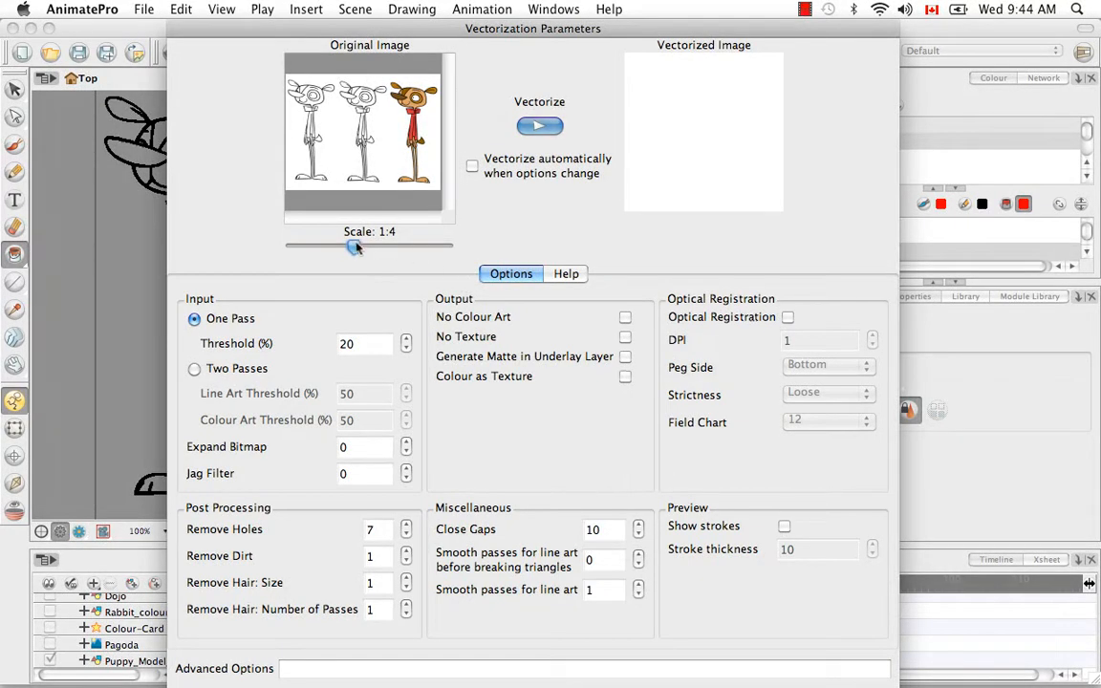
pyautogui.moveTo(354, 247); pyautogui.dragTo(388, 253)
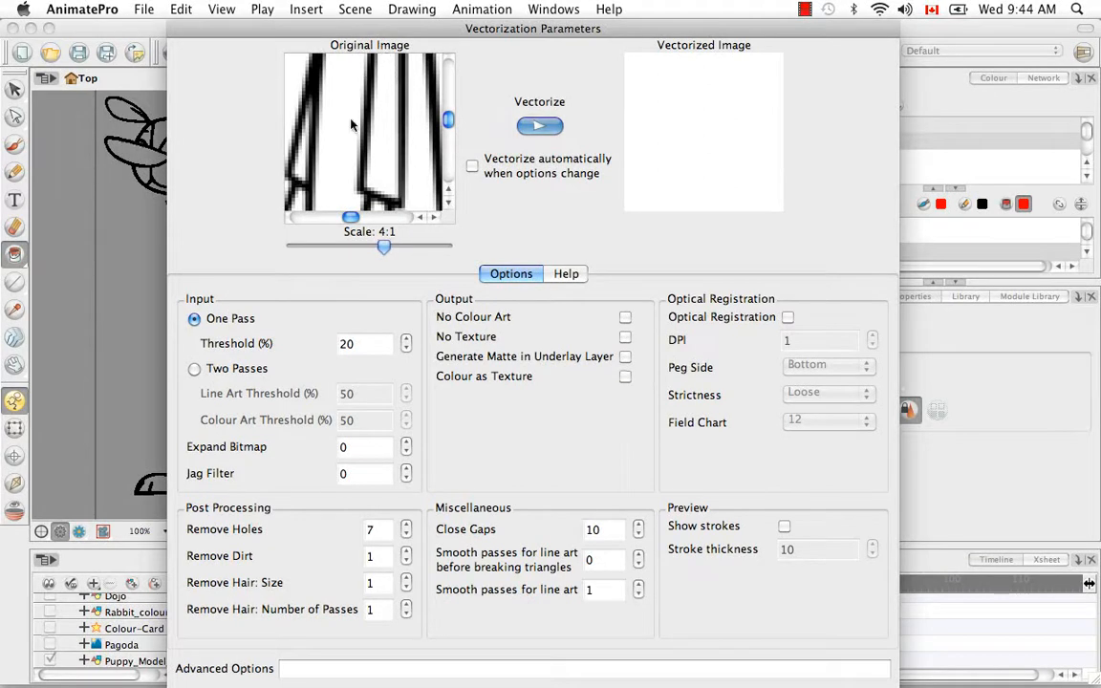
pyautogui.moveTo(387, 247); pyautogui.dragTo(358, 242)
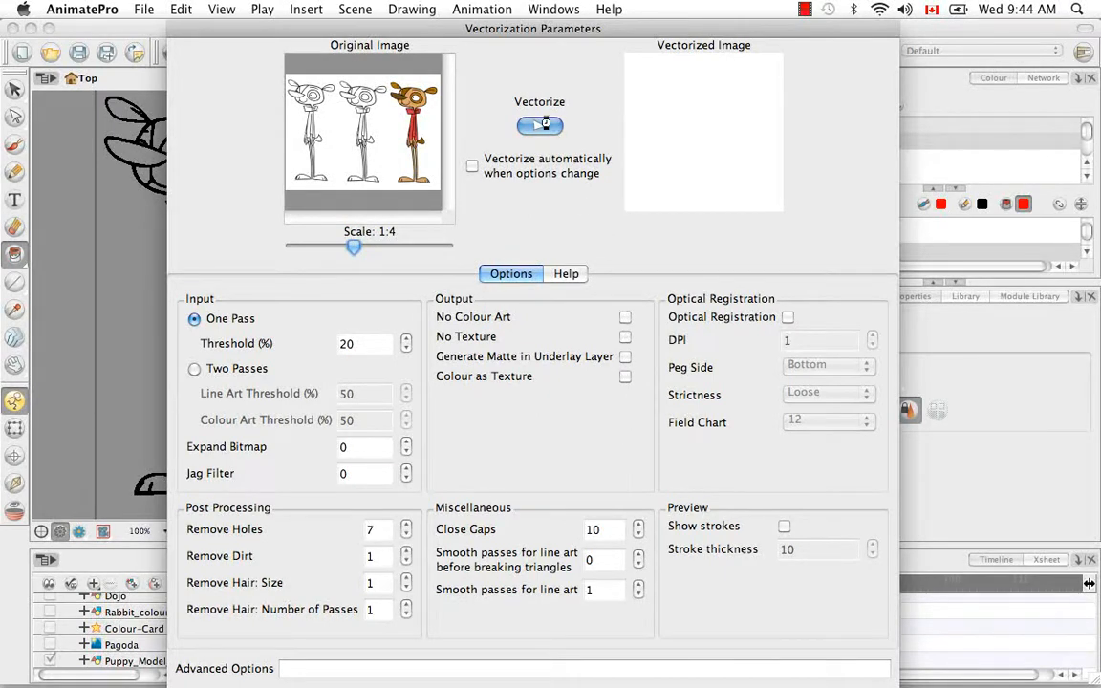
pyautogui.click(541, 125)
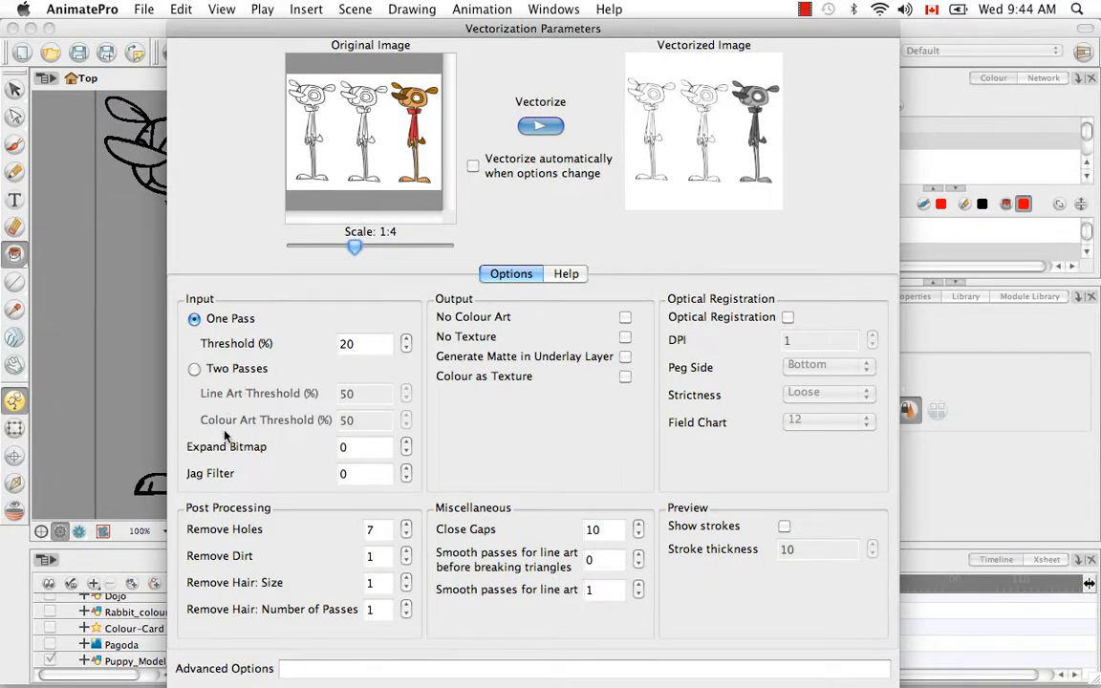
# Try the Two Passes input mode and the No Colour Art output with automatic vectorization on, restoring One Pass and colour art.
pyautogui.click(195, 368)
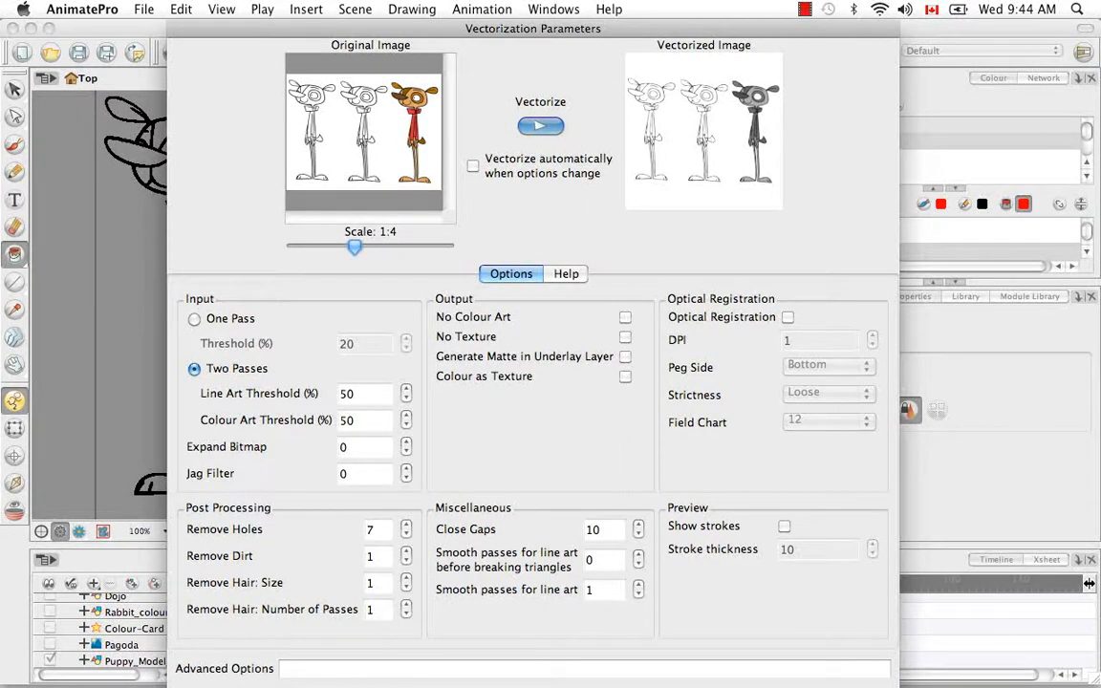
pyautogui.click(194, 318)
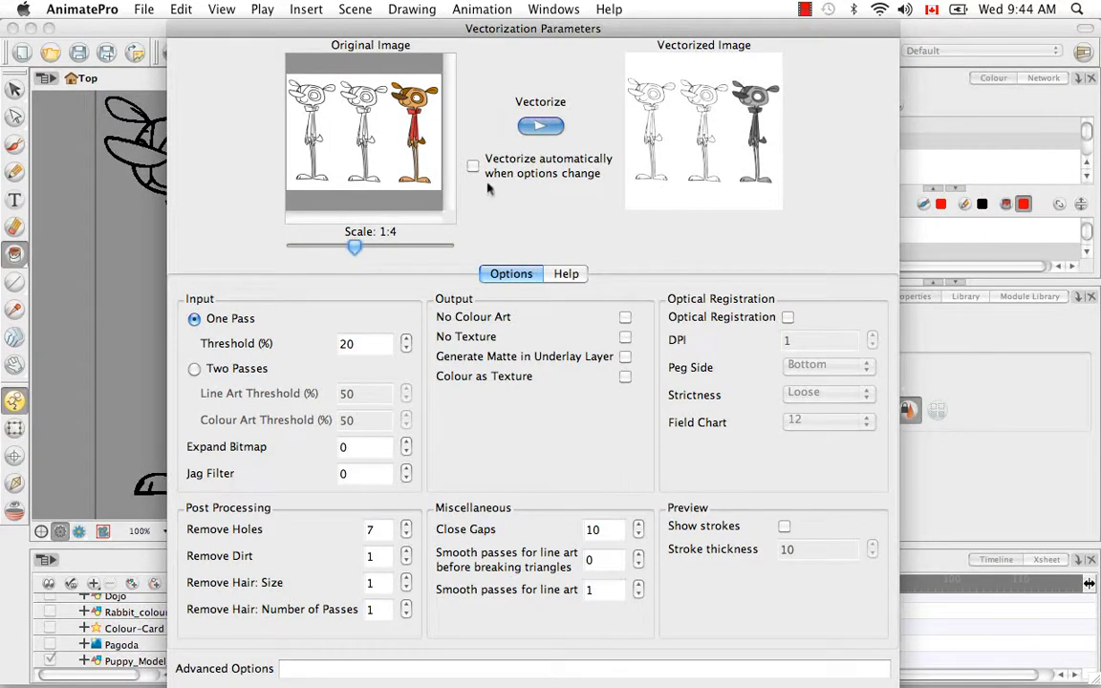
pyautogui.click(626, 317)
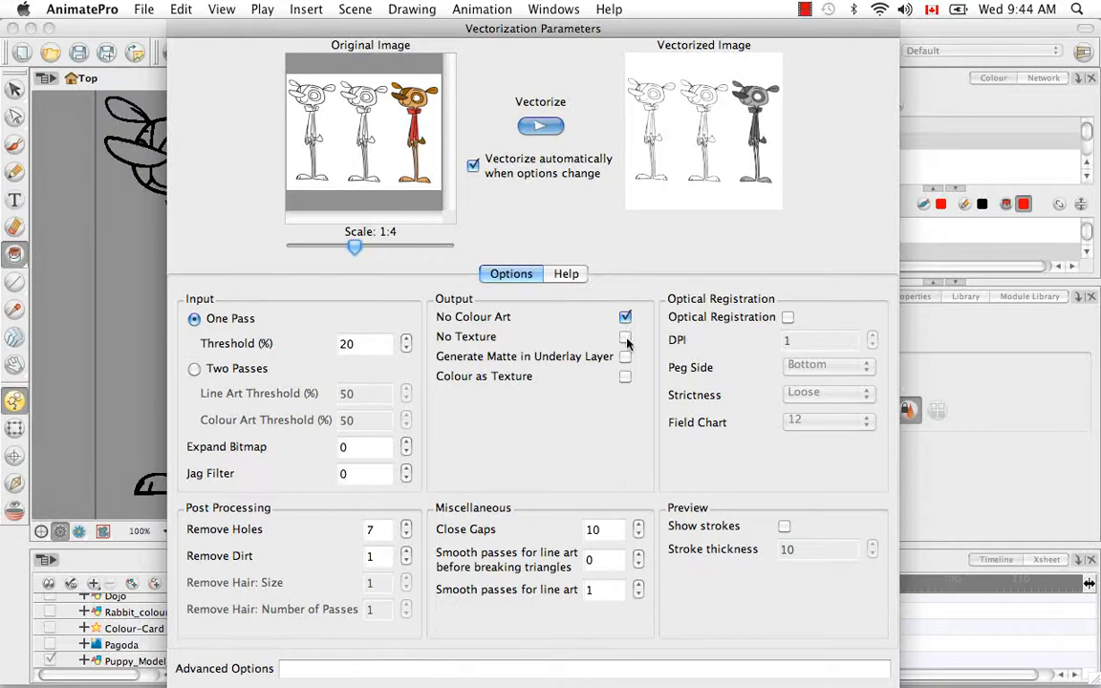
pyautogui.click(625, 317)
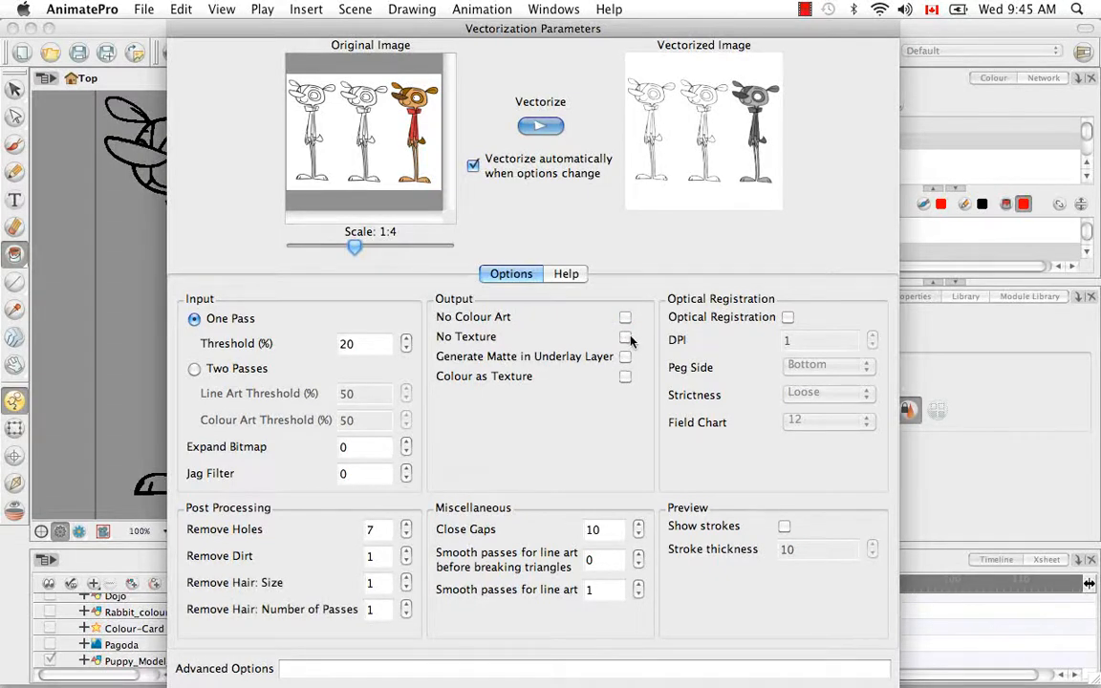
# Preview the No Texture, Generate Matte in Underlay Layer and Colour as Texture outputs one at a time, turning each off again.
pyautogui.click(625, 337)
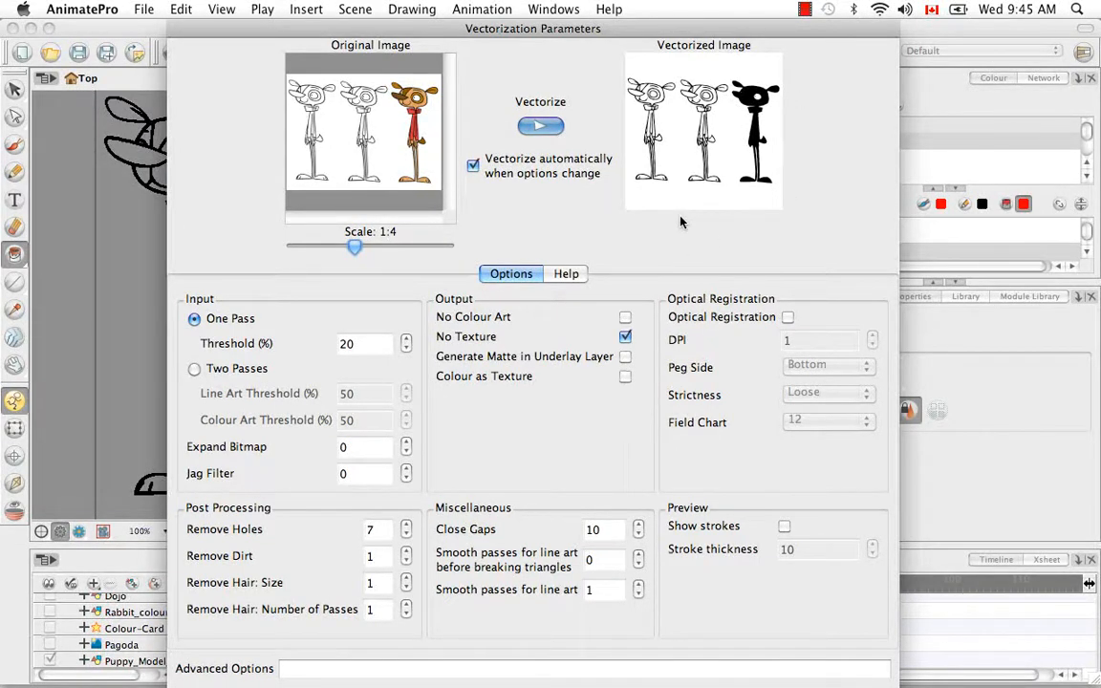
pyautogui.click(624, 339)
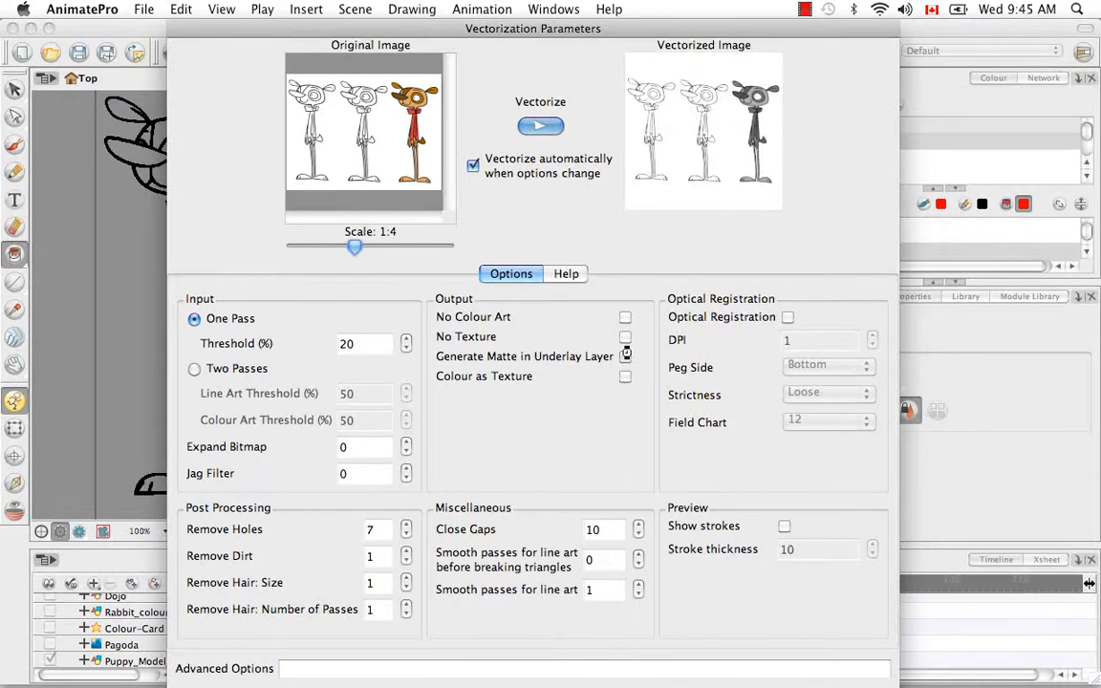
pyautogui.click(625, 356)
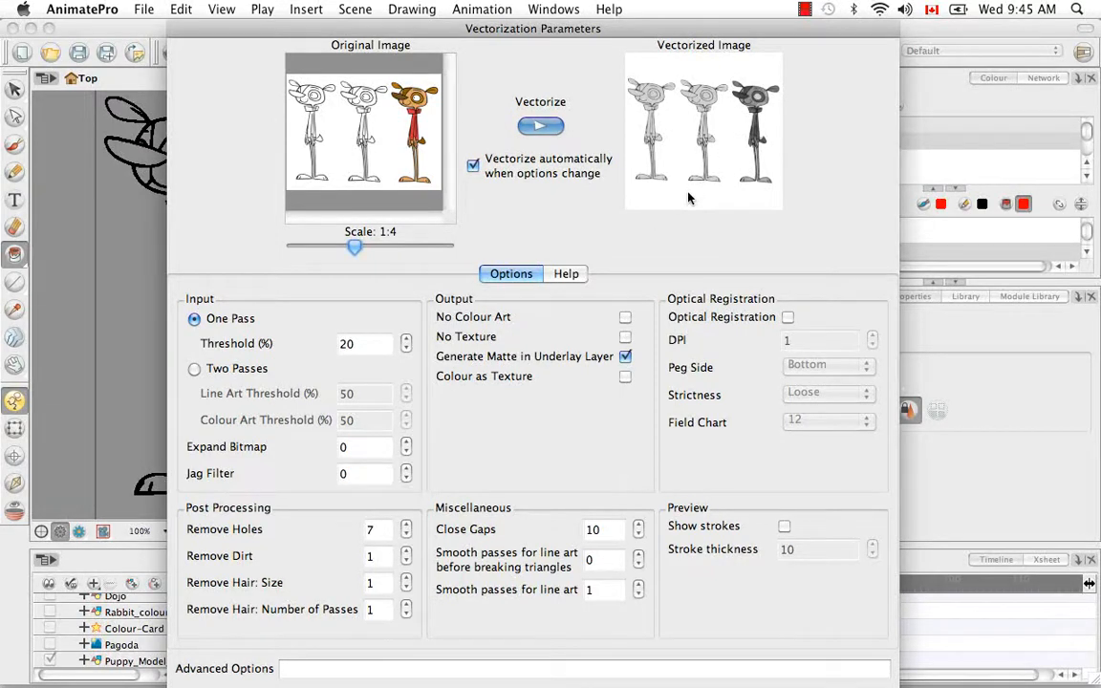
pyautogui.click(625, 356)
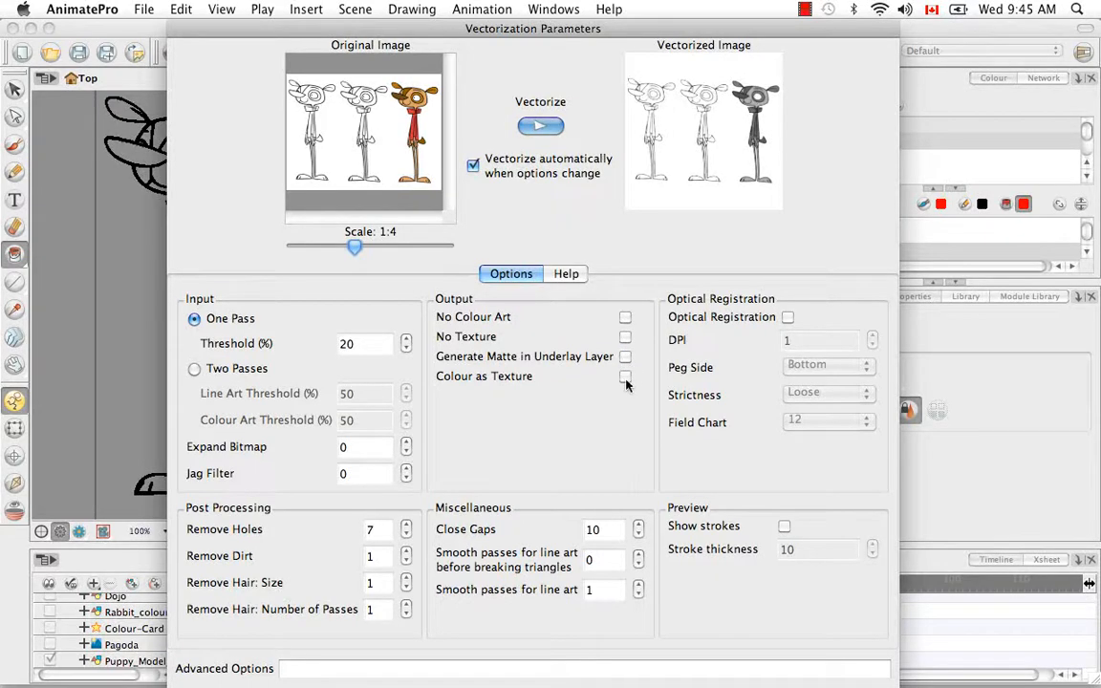
pyautogui.click(624, 376)
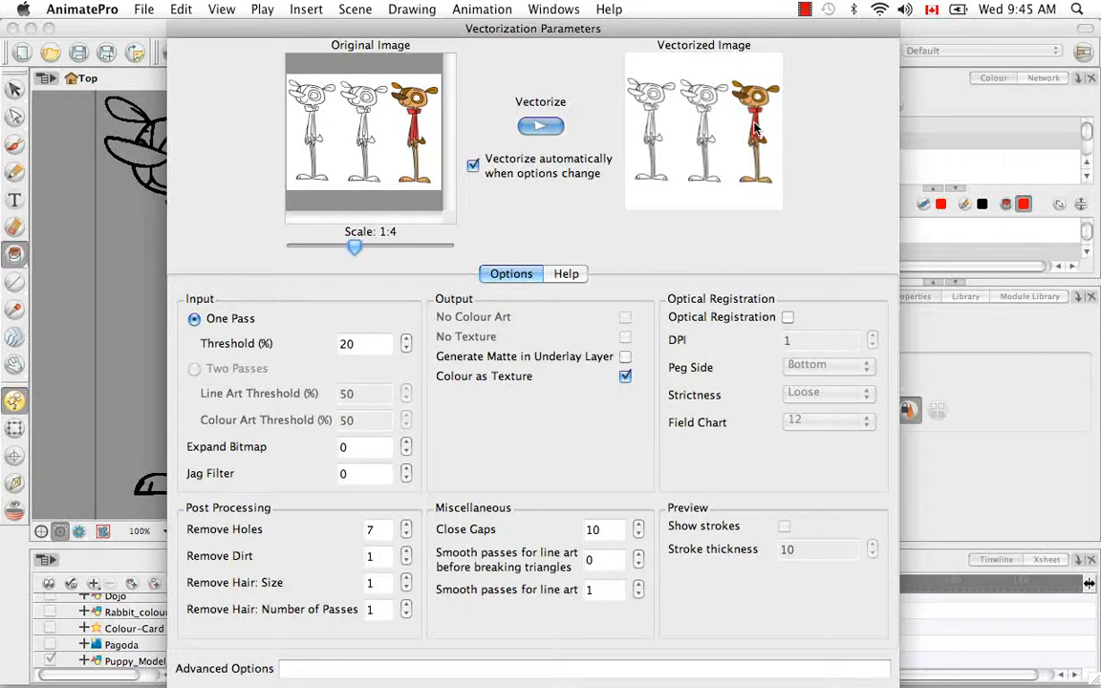
pyautogui.click(624, 378)
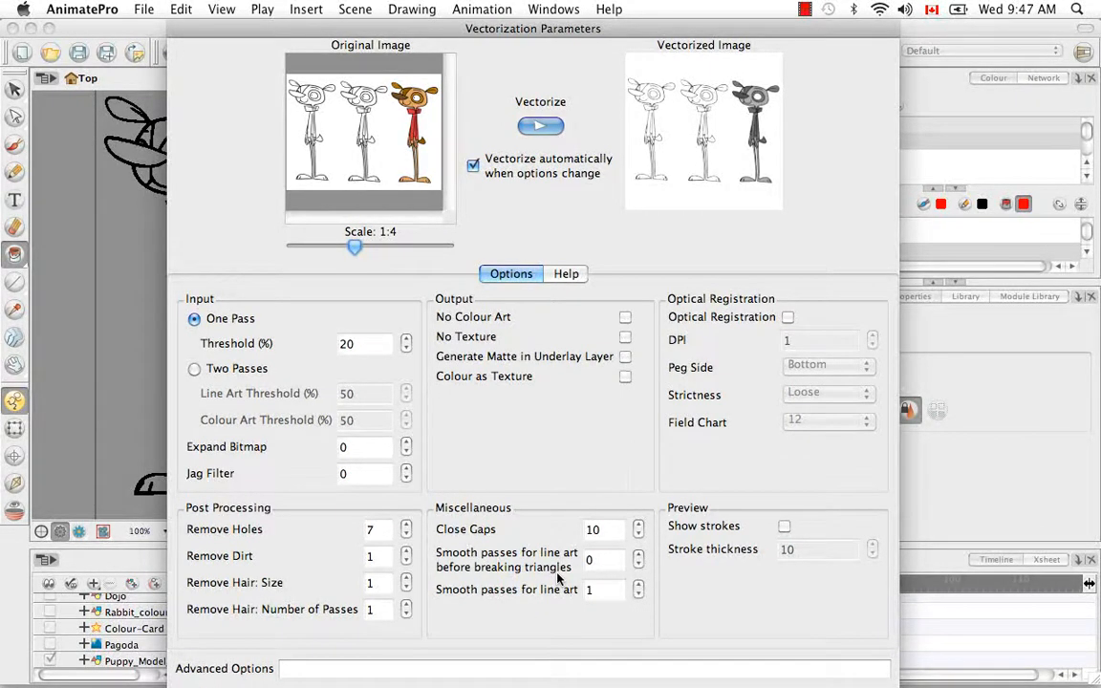
# Set the smooth passes for line art before breaking triangles to 3 and the smooth passes for line art to 3.
pyautogui.click(637, 555)
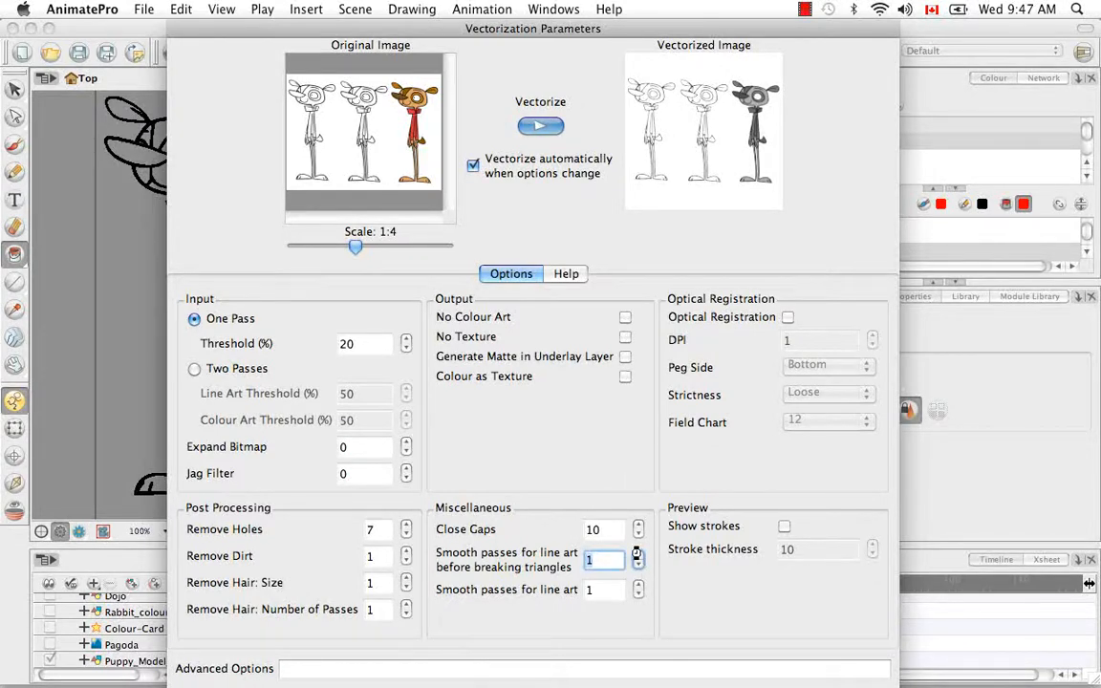
pyautogui.click(638, 555)
pyautogui.click(639, 555)
pyautogui.click(636, 585)
pyautogui.click(637, 586)
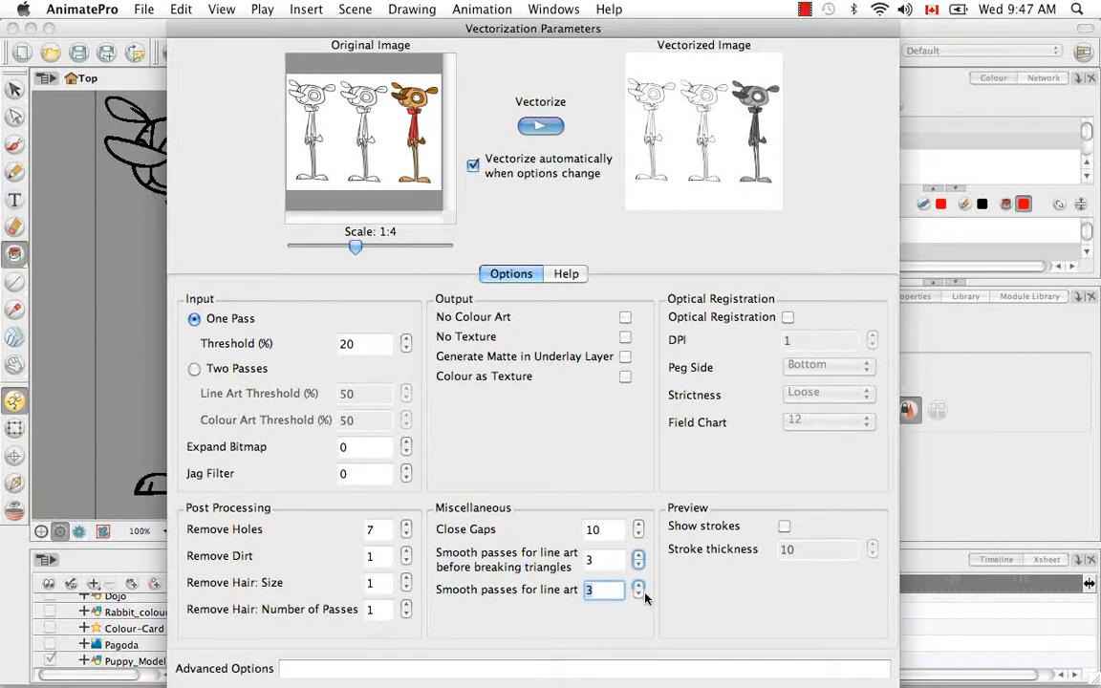
# Show the strokes in the preview with a stroke thickness of 1 and accept the vectorization parameters.
pyautogui.click(782, 526)
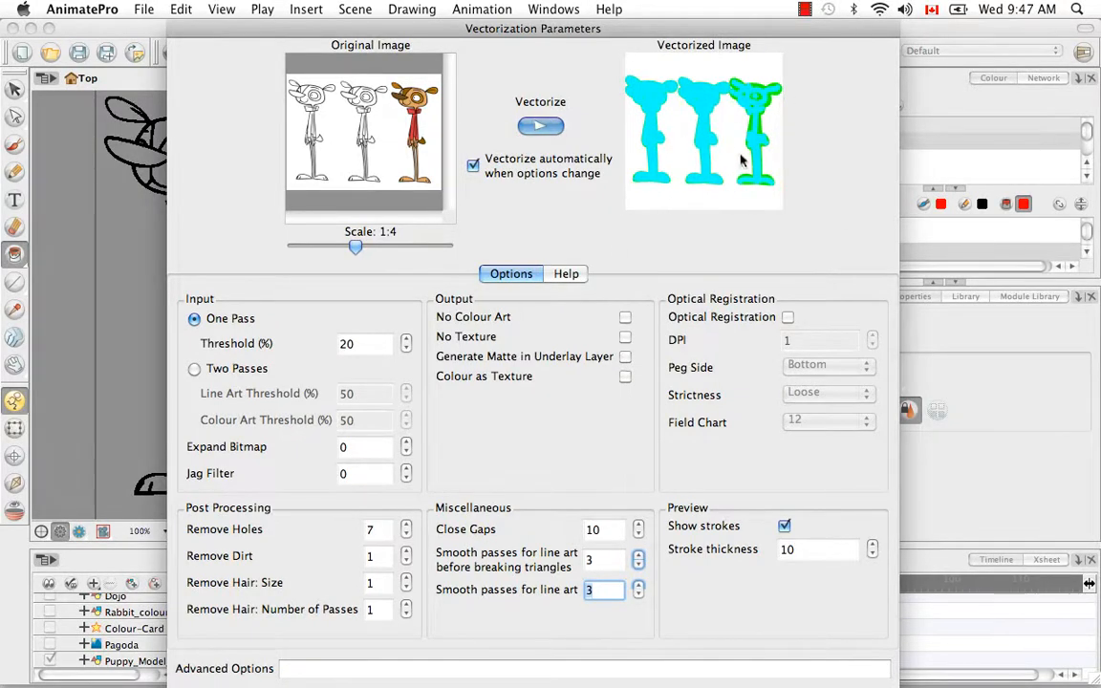
pyautogui.press('Tab')
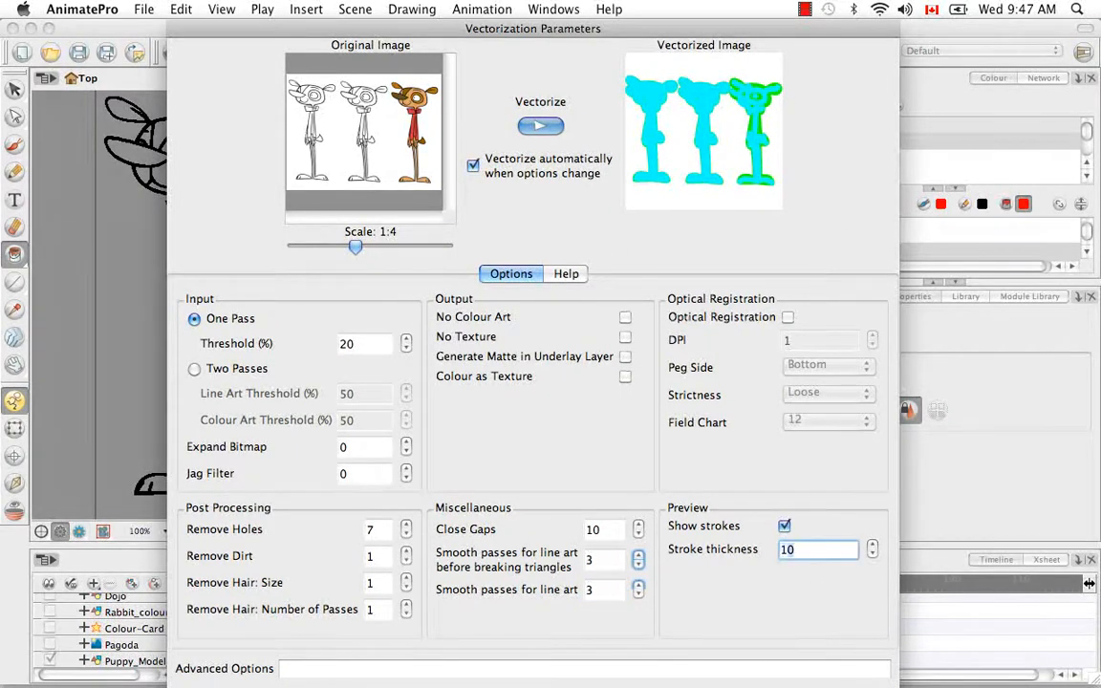
pyautogui.write('1')
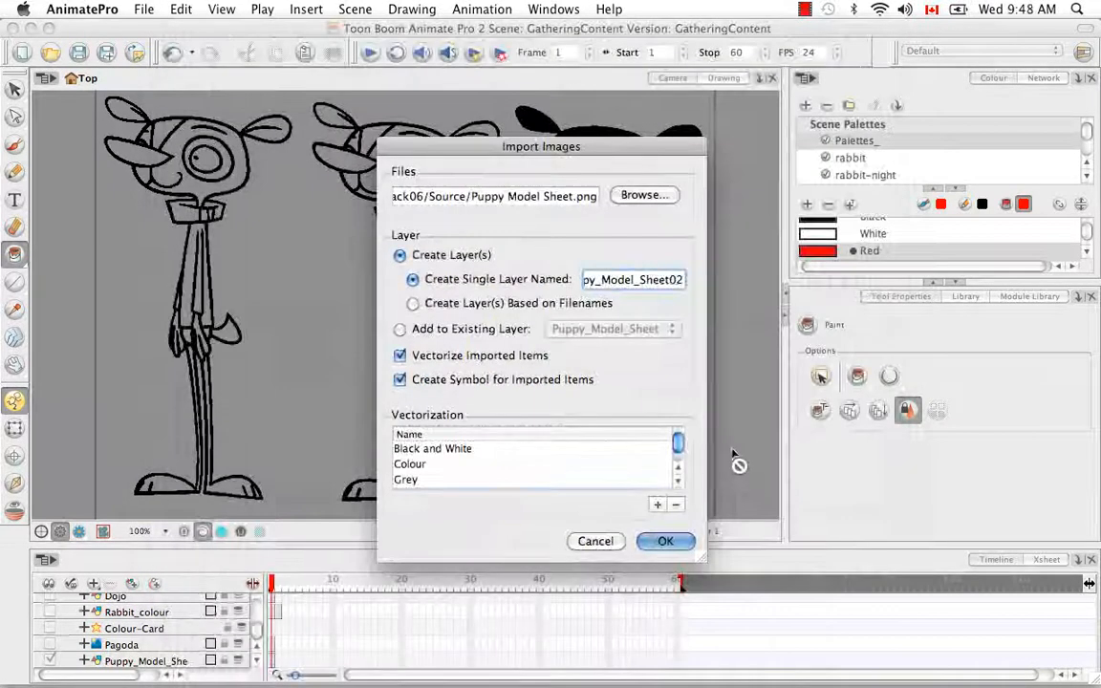
# Import the model sheet using the vectorization preset named New Preset.
pyautogui.scroll(-1, 681, 444)
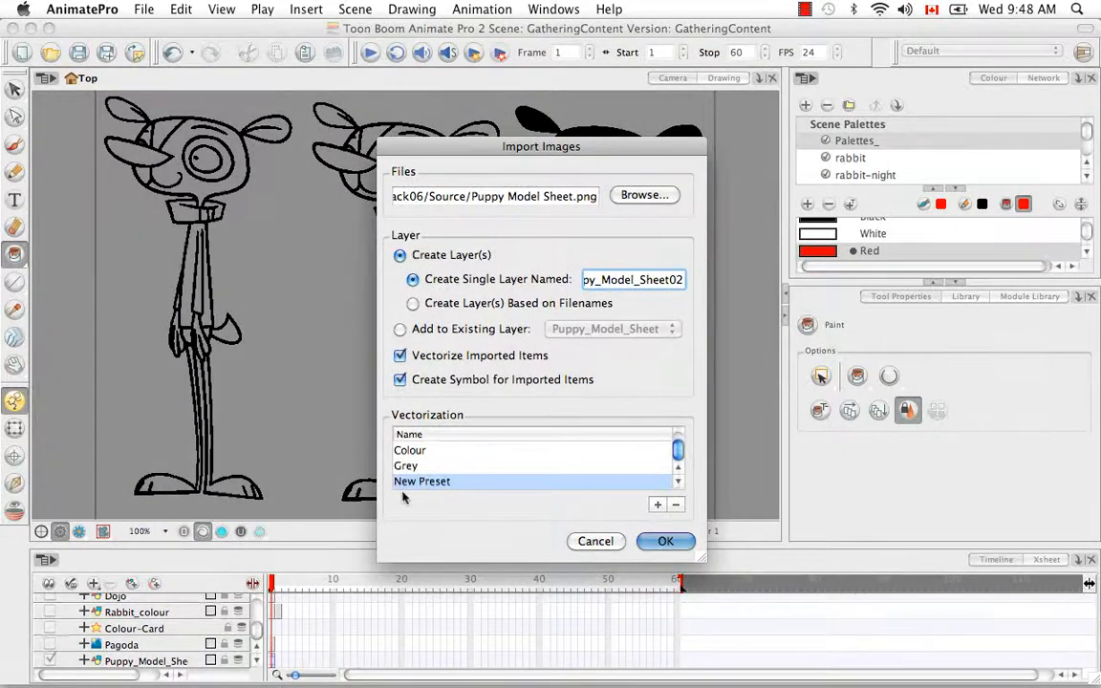
pyautogui.click(472, 483)
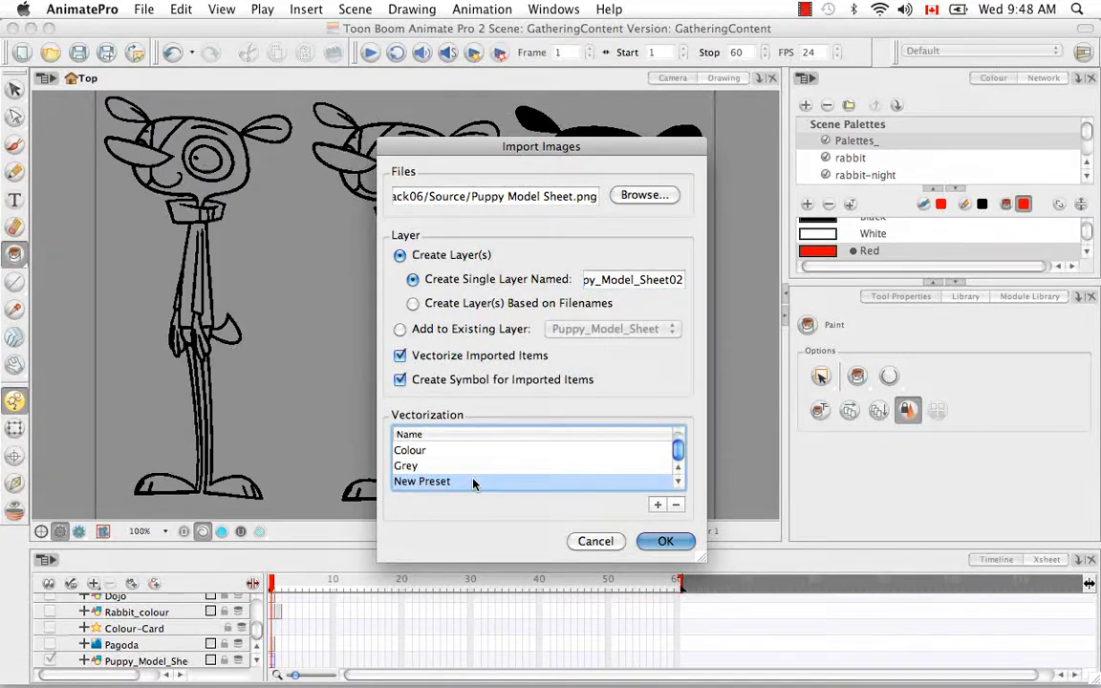
pyautogui.click(666, 542)
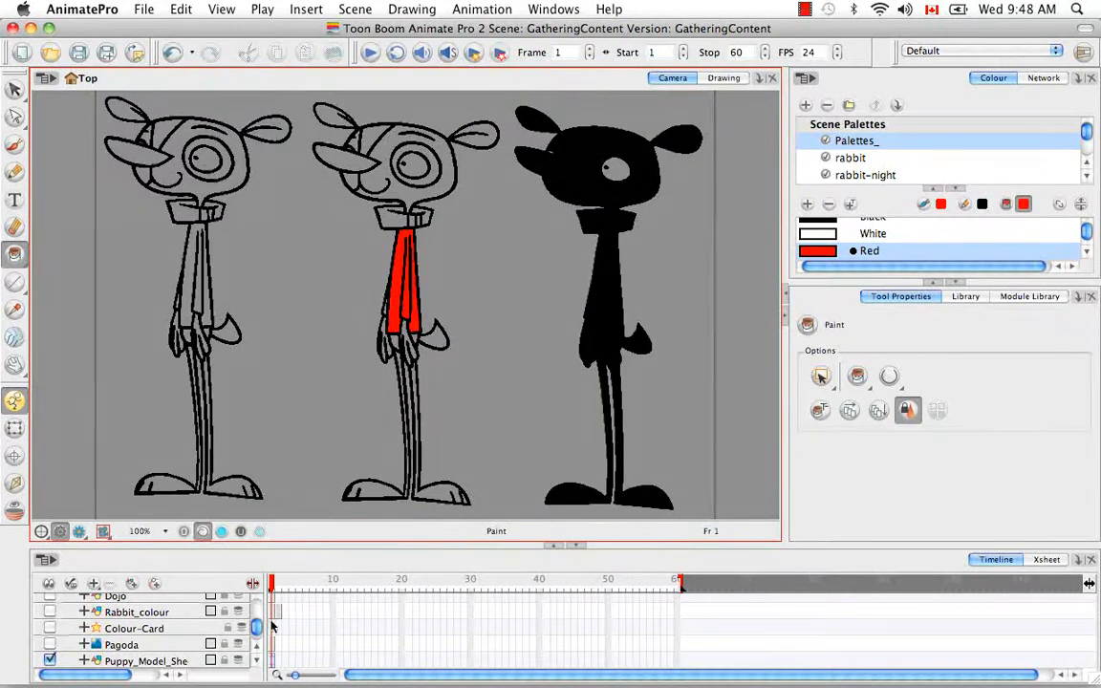
# Select the Puppy_Model_Sheet02 layer and hide the earlier black and white puppy layer.
pyautogui.scroll(-1, 256, 638)
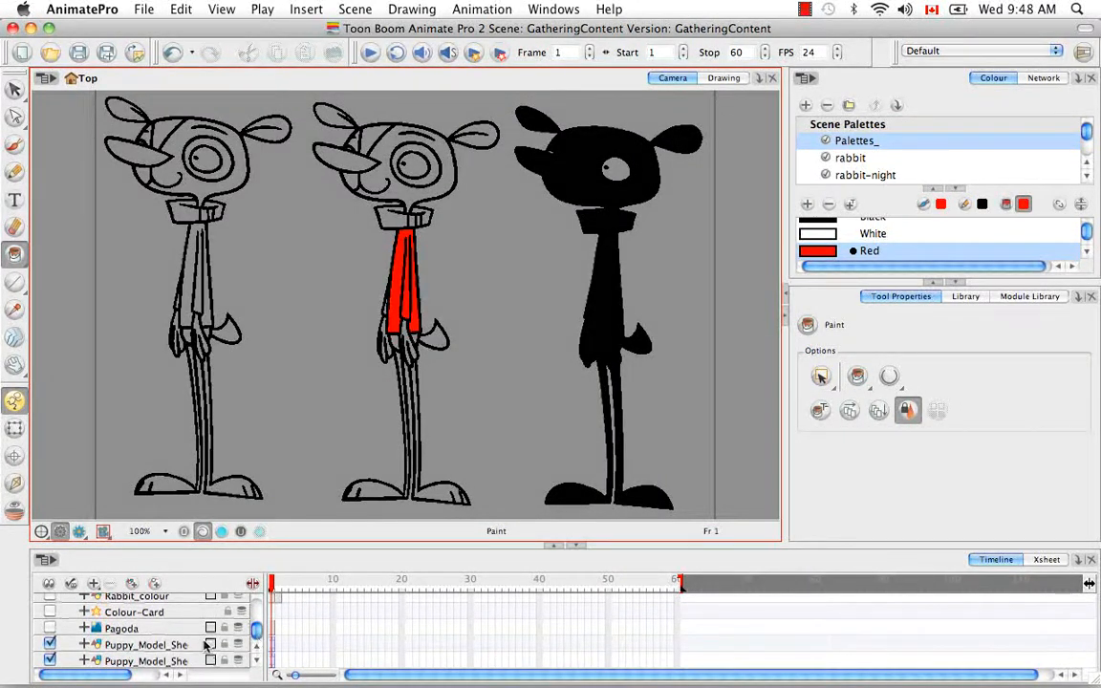
pyautogui.click(177, 661)
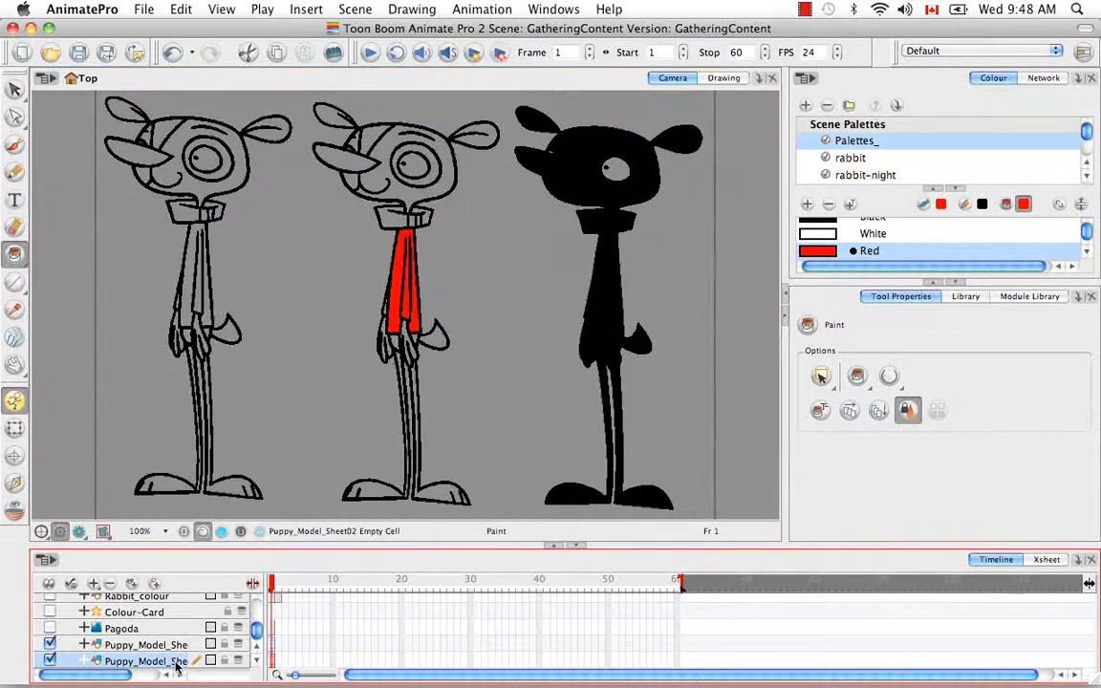
pyautogui.click(50, 644)
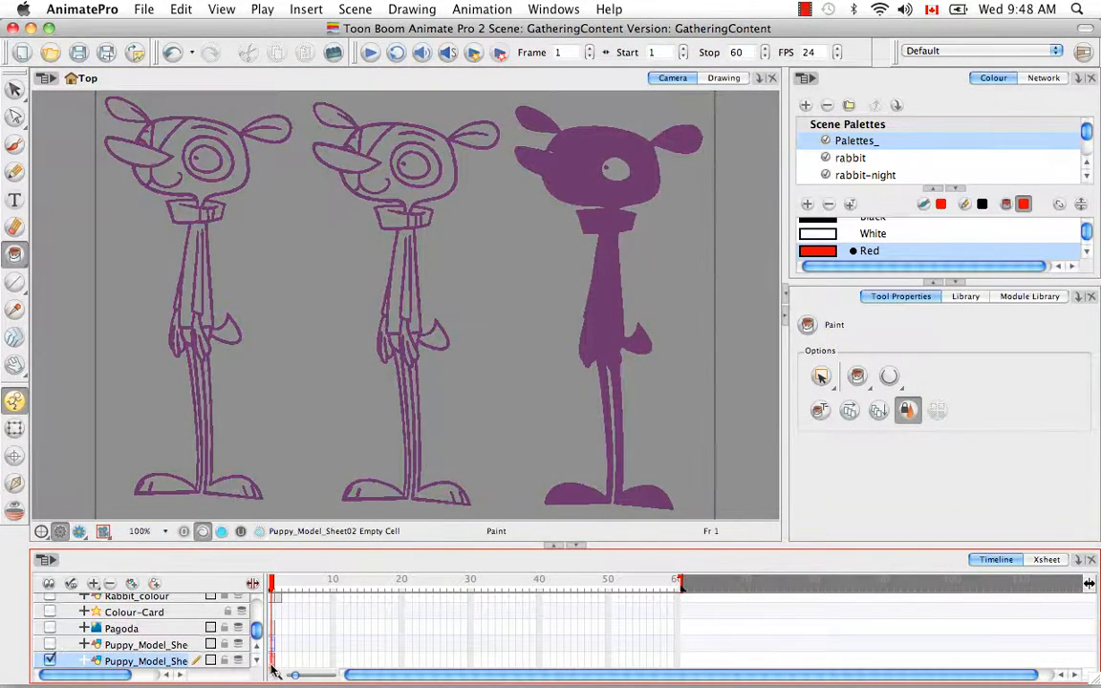
# Open the new model sheet symbol for editing and select a bit of the shaded puppy's head outline, clearing the selection again.
pyautogui.doubleClick(643, 344)
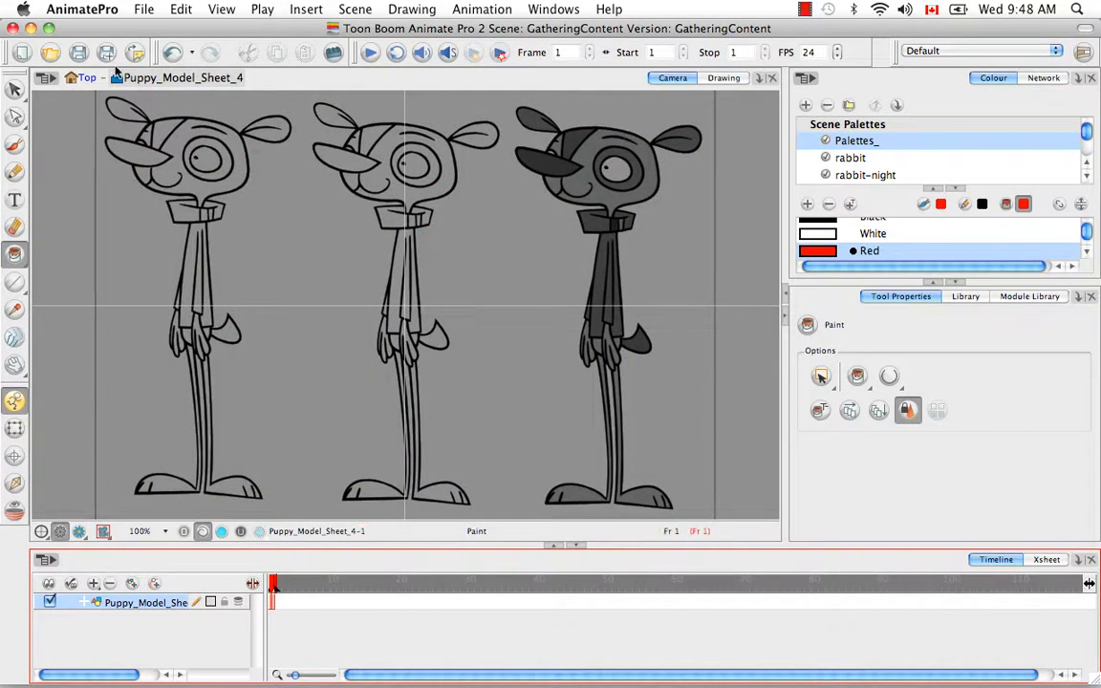
pyautogui.hotkey('alt', 's')
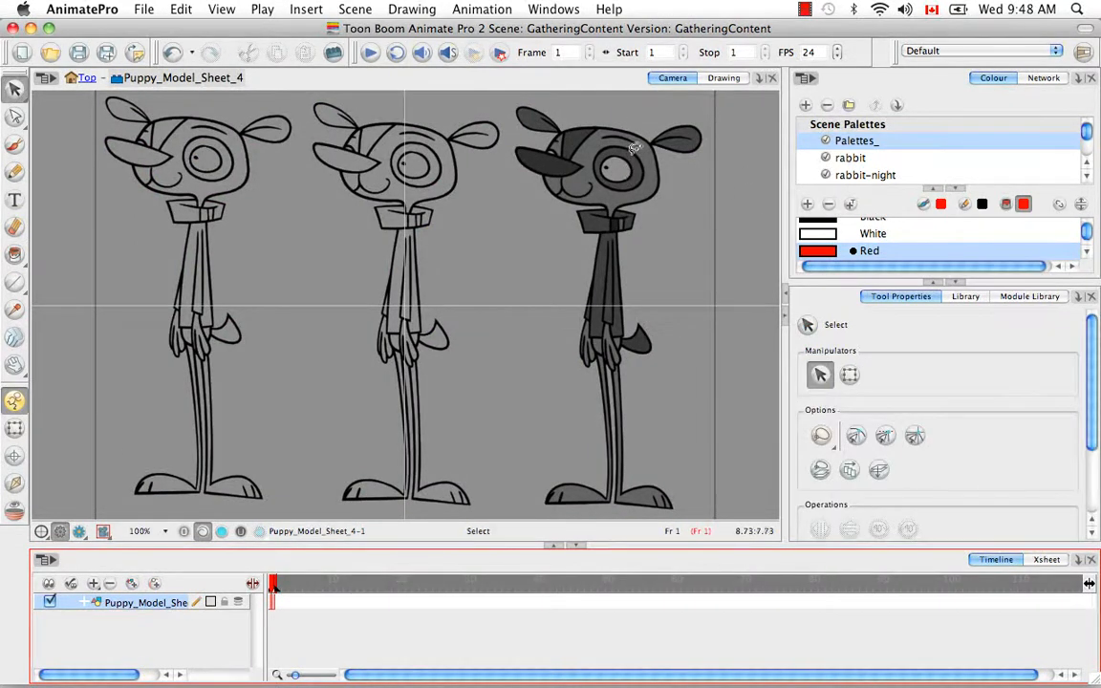
pyautogui.click(631, 170)
pyautogui.click(662, 192)
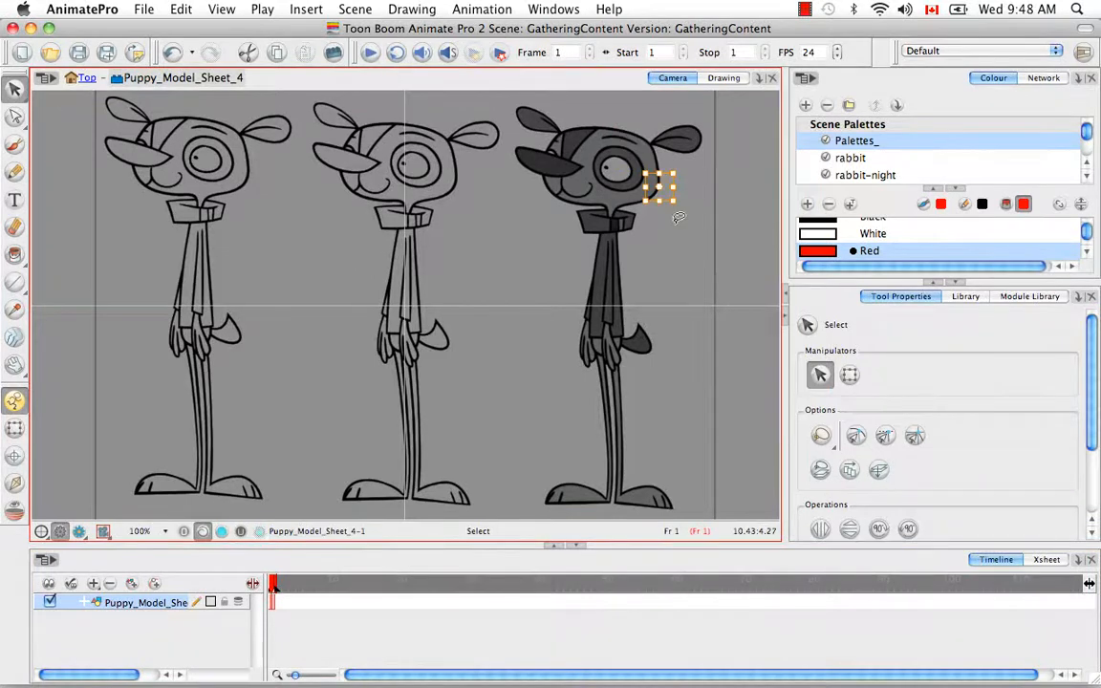
pyautogui.click(679, 217)
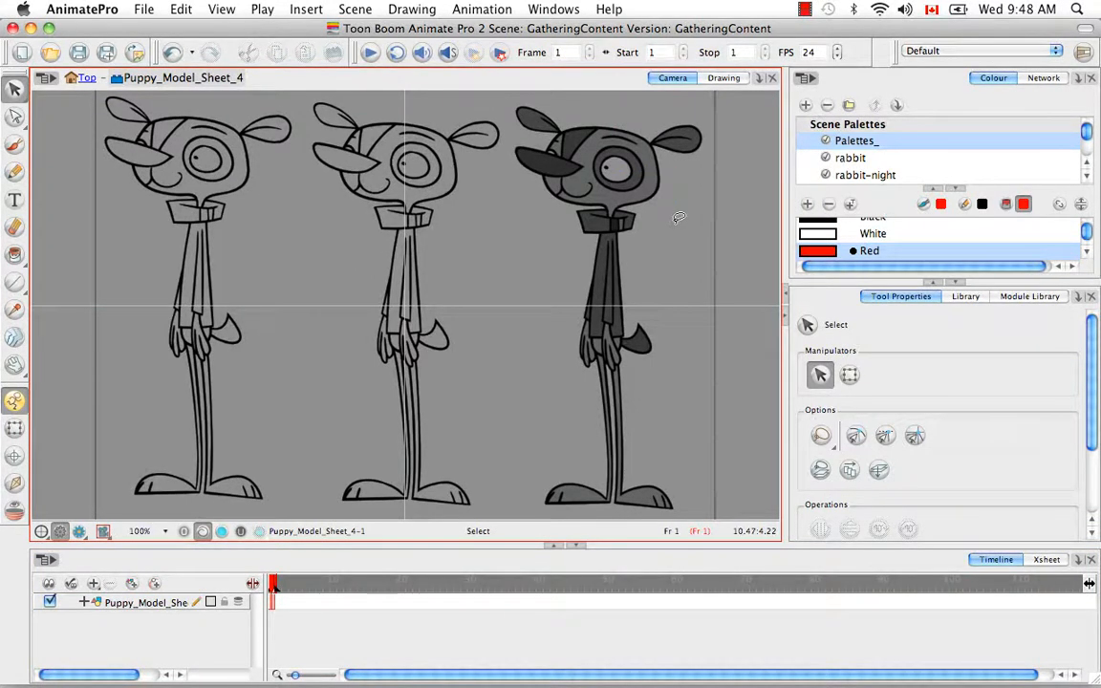
# Try moving a lassoed slice of the shaded puppy's forehead off the head, undo the move and clear the selection.
pyautogui.press('2')
pyautogui.press('2')
pyautogui.press('2')
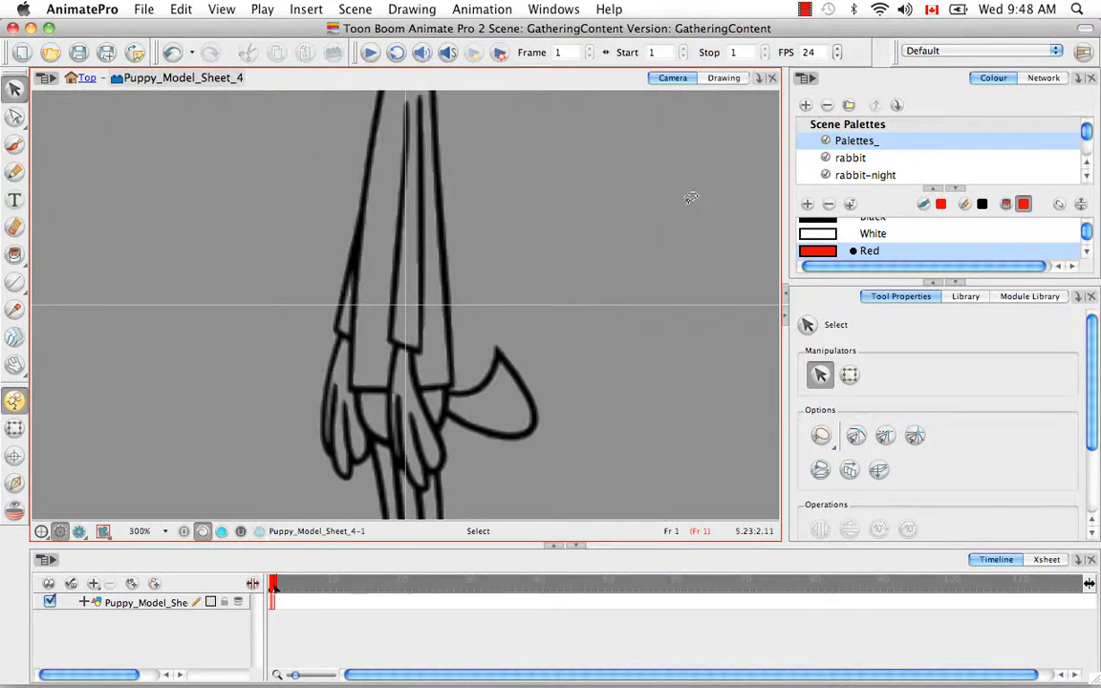
pyautogui.press('space')
pyautogui.moveTo(691, 197); pyautogui.dragTo(373, 477)
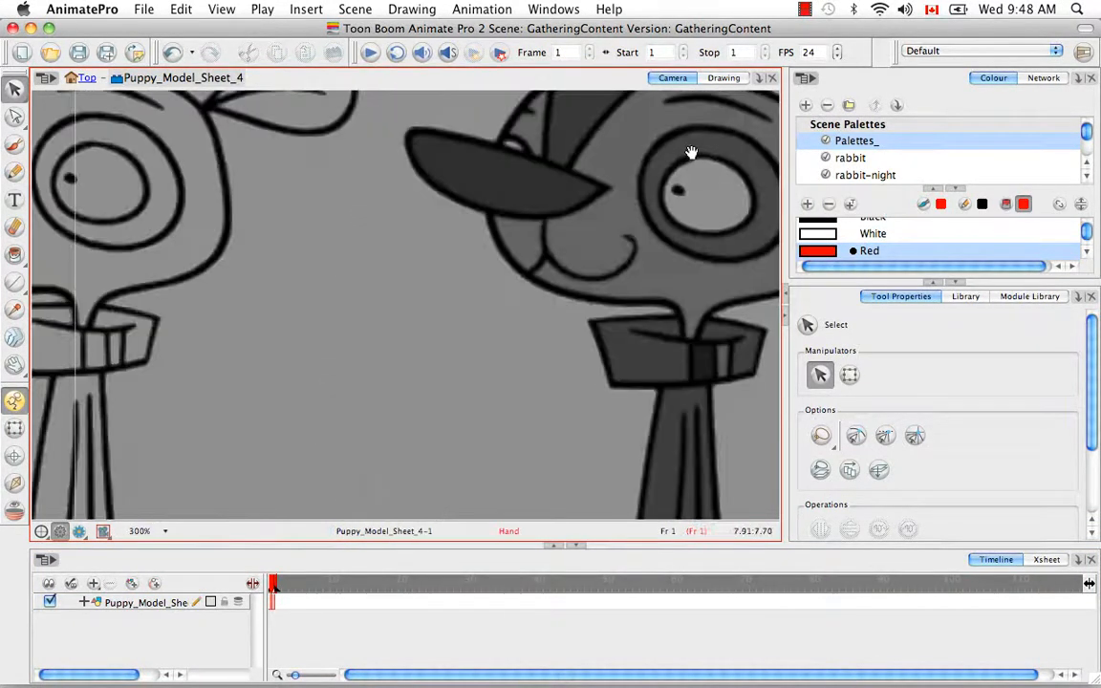
pyautogui.moveTo(690, 153); pyautogui.dragTo(493, 285)
pyautogui.click(478, 242)
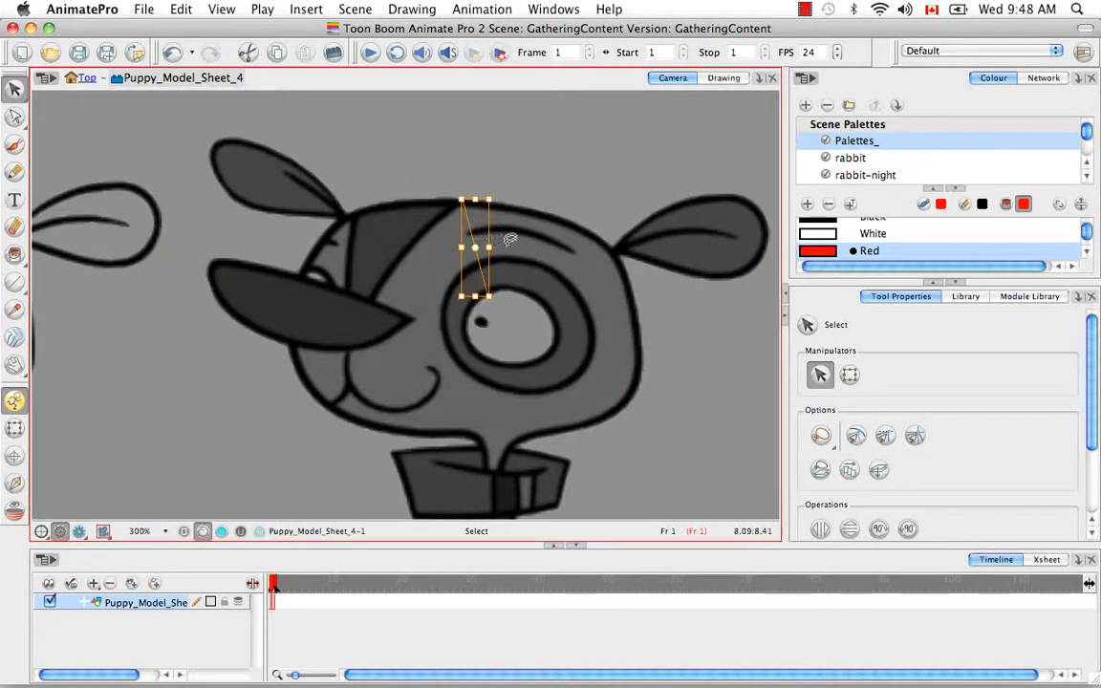
pyautogui.click(523, 237)
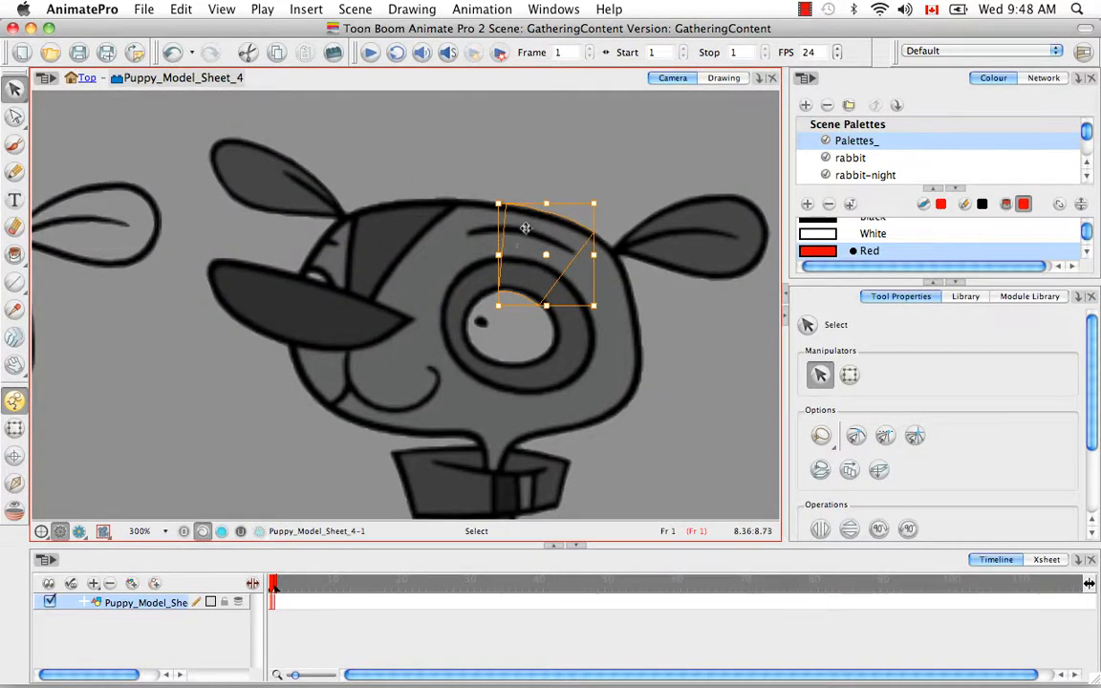
pyautogui.moveTo(524, 237); pyautogui.dragTo(575, 156)
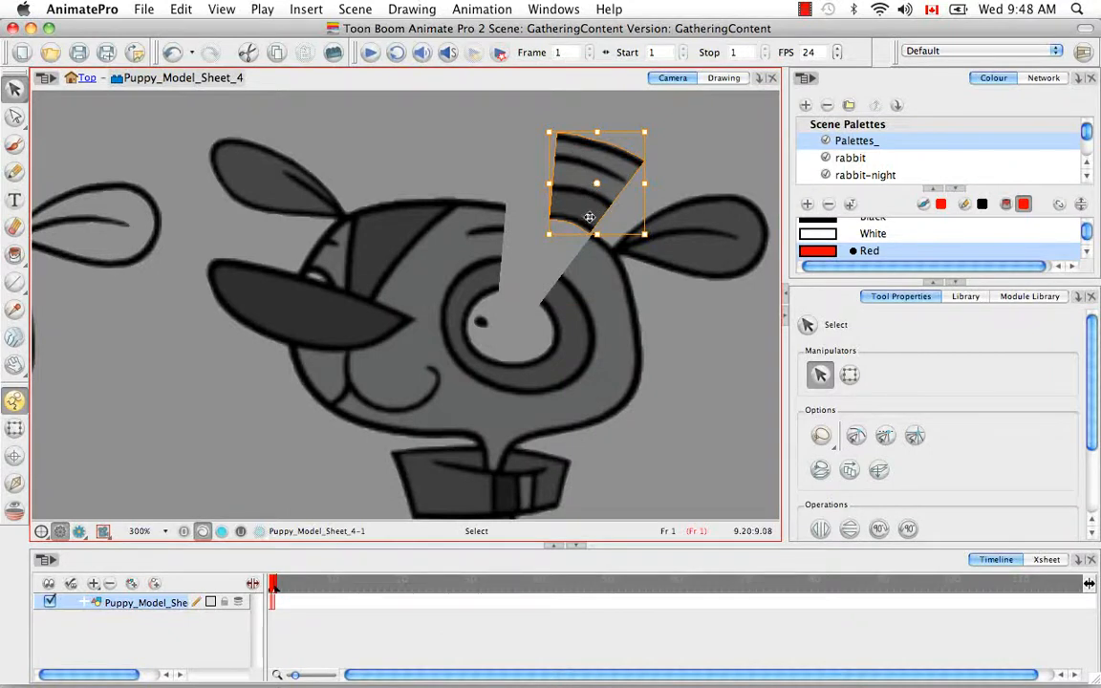
pyautogui.hotkey('ctrl', 'z')
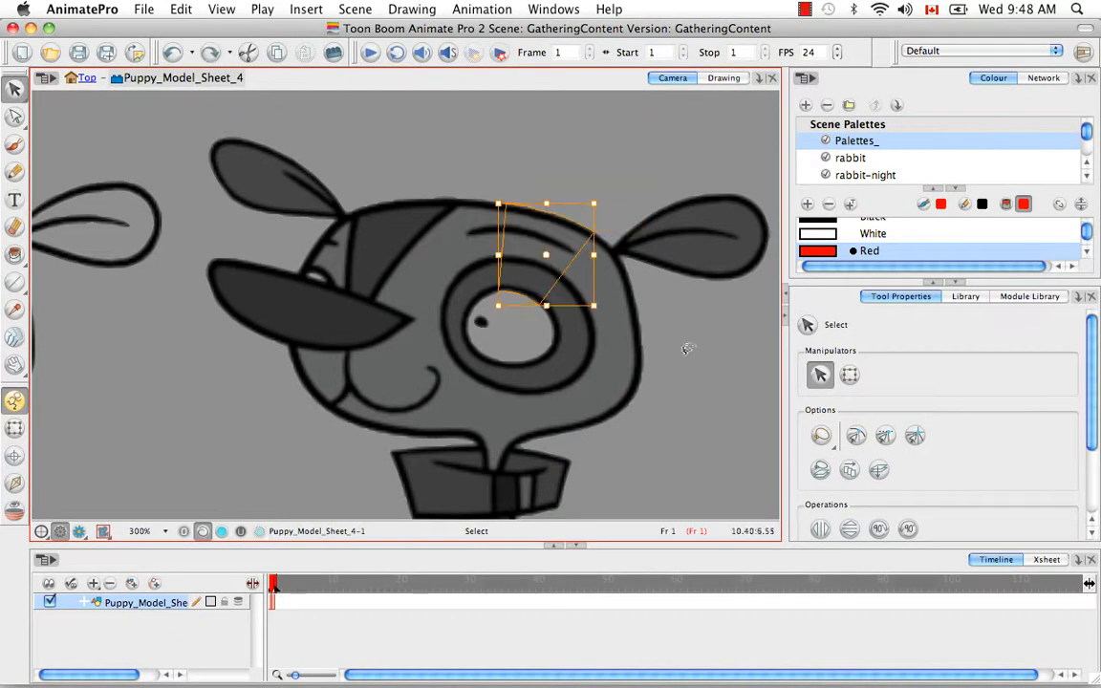
pyautogui.press('Escape')
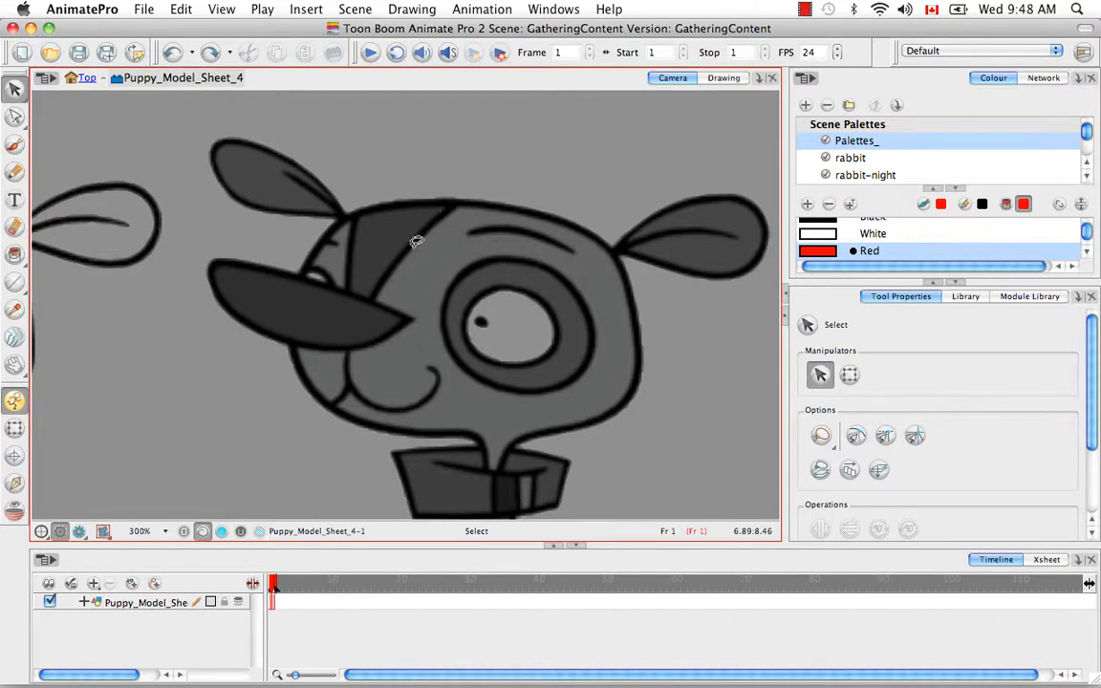
# Finish checking the shaded puppy's head, reset the view and return to the Top level of the scene.
pyautogui.click(372, 217)
pyautogui.click(480, 118)
pyautogui.press('1')
pyautogui.press('1')
pyautogui.press('1')
pyautogui.press('1')
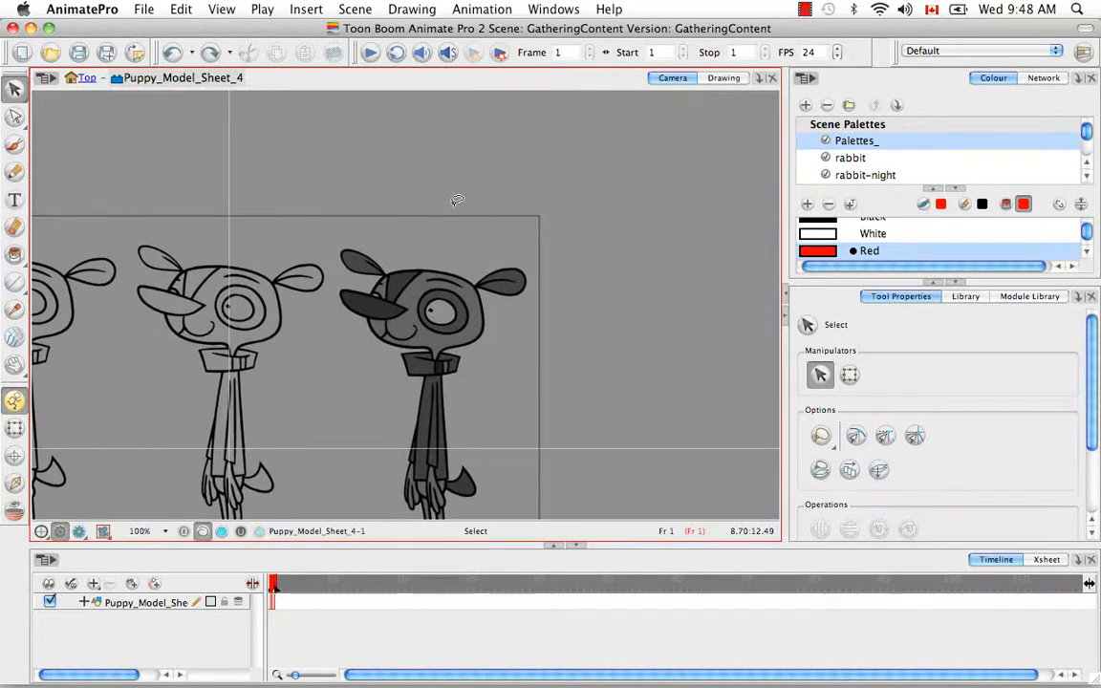
pyautogui.hotkey('shift', 'm')
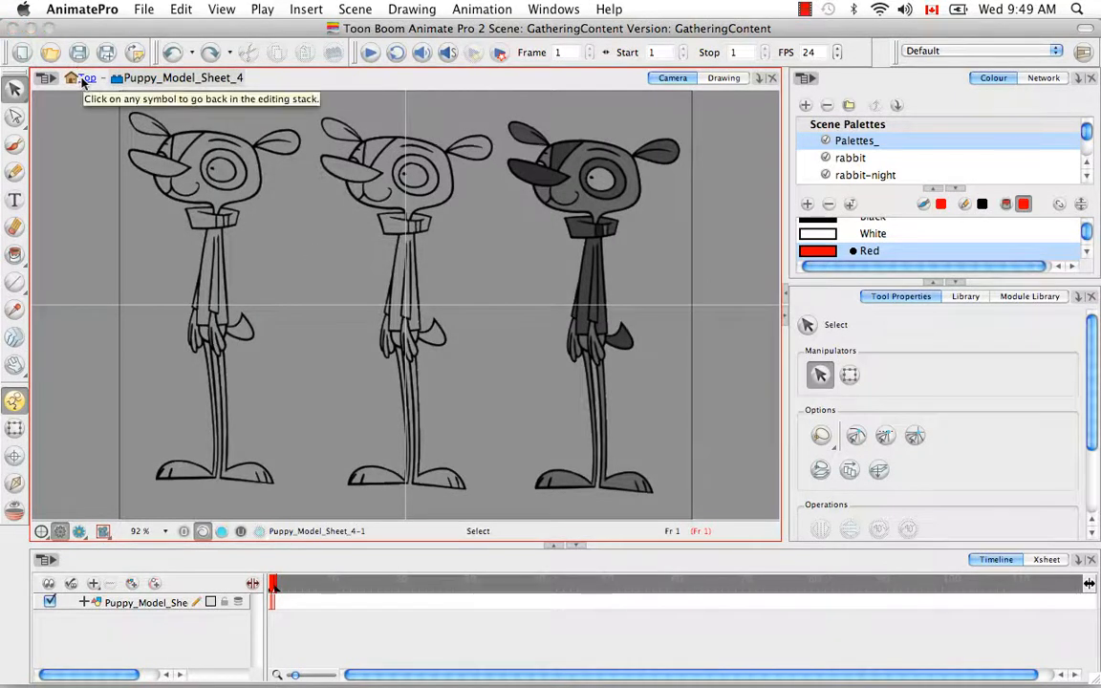
pyautogui.click(83, 80)
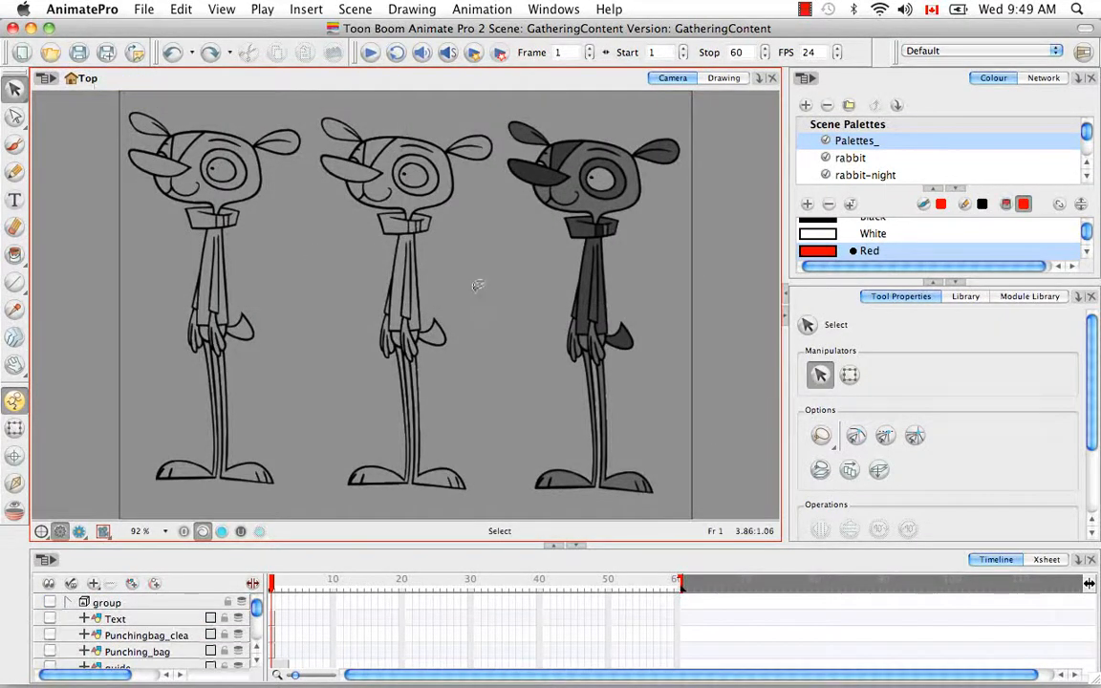